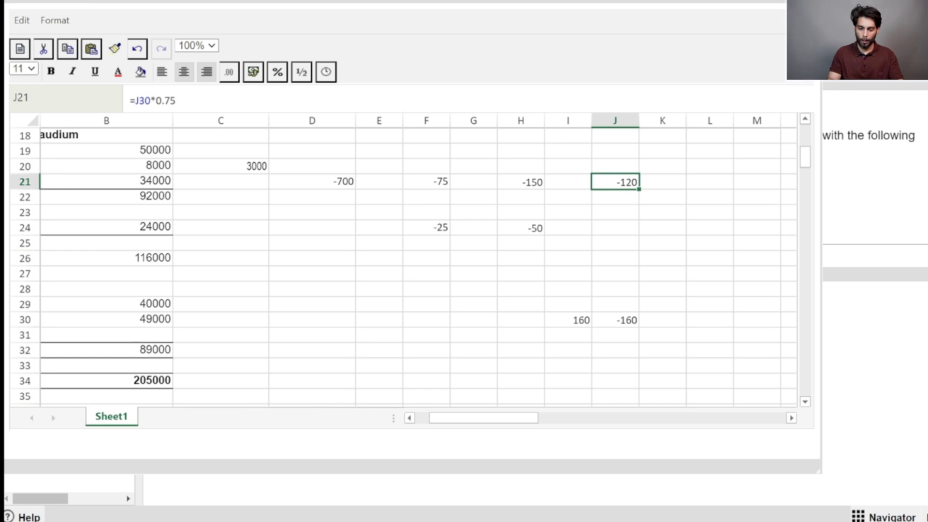
# - Reverse the sign of the retained earnings formula in J21 so it reads =-J30*0.75
pyautogui.click(176, 100)
pyautogui.press('Left')
pyautogui.press('Left')
pyautogui.press('Left')
pyautogui.press('Left')
pyautogui.press('Left')
pyautogui.press('Left')
pyautogui.press('Left')
pyautogui.press('Left')
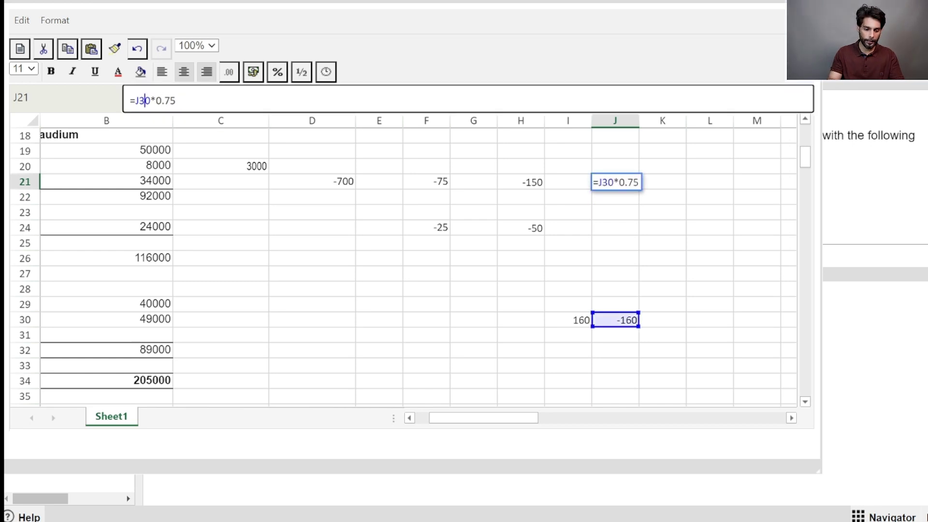
pyautogui.write('-')
pyautogui.press('Return')
# - Enter 40 in J24 as the non-controlling interests adjustment for the contingency resolution
pyautogui.press('Down')
pyautogui.press('Down')
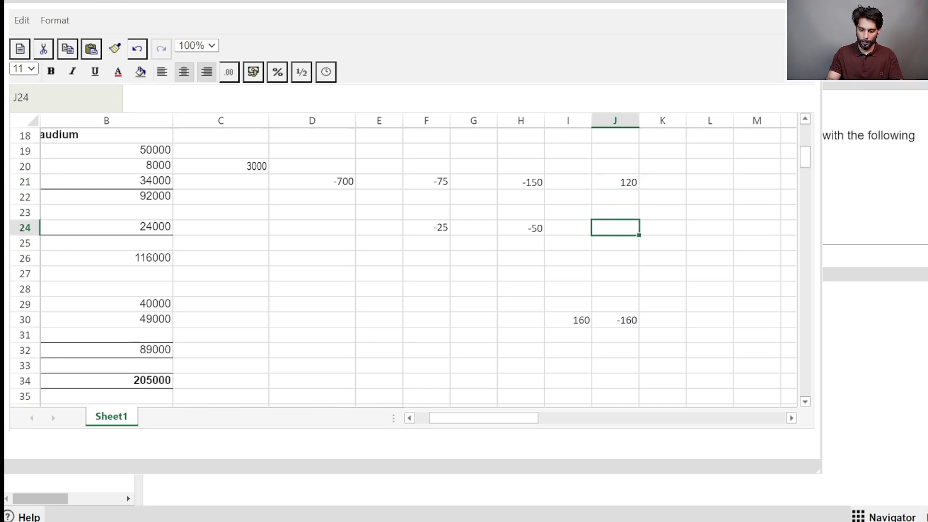
pyautogui.write('40')
pyautogui.press('Return')
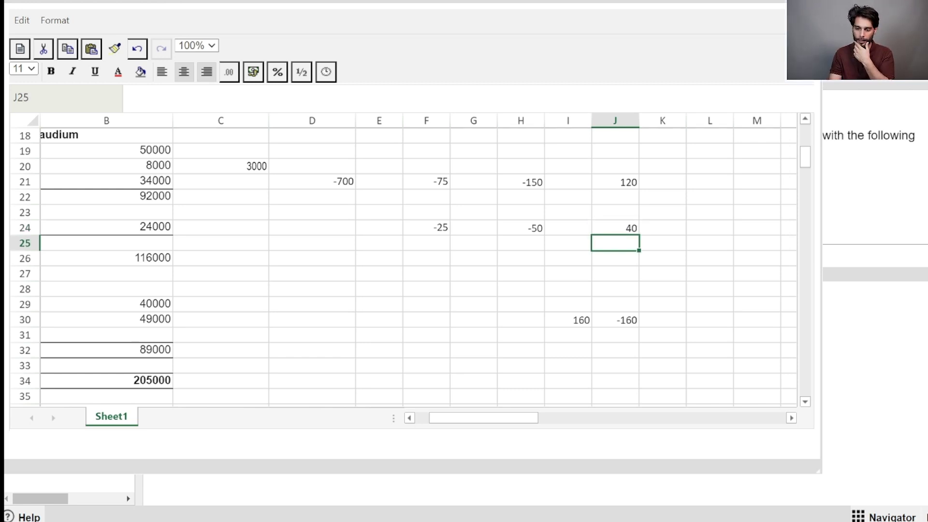
# - In the word processor answer, set the CR credit in the contingent liability derecognition entry to 120
pyautogui.hotkey('alt', 'Tab')
pyautogui.scroll(-1, 583, 167)
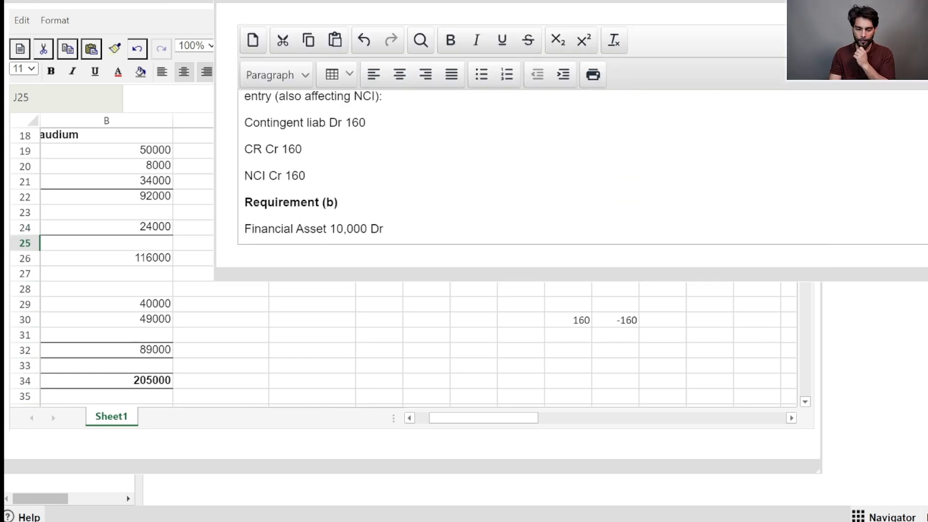
pyautogui.scroll(1, 583, 167)
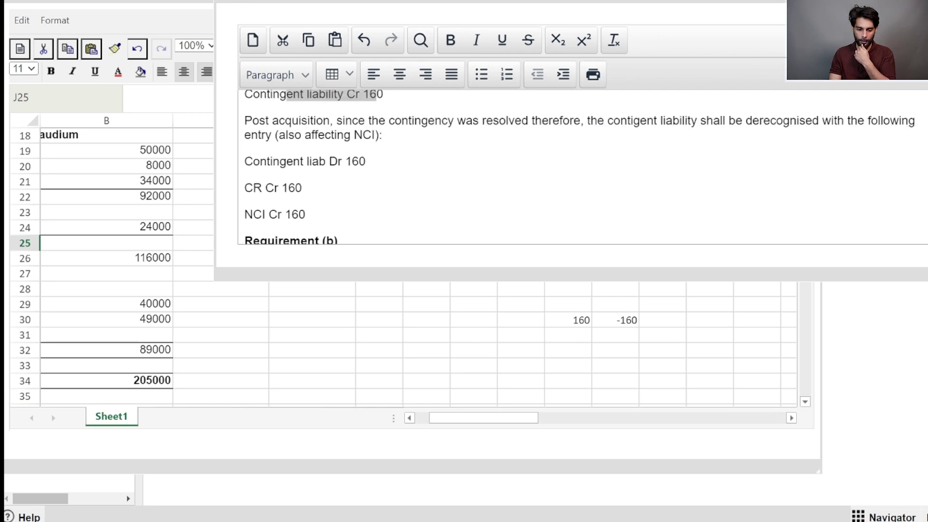
pyautogui.click(301, 187)
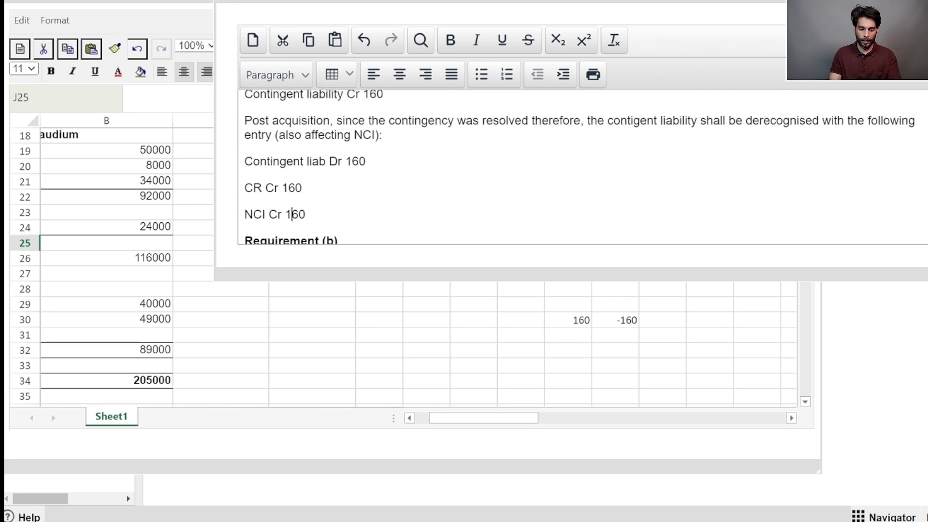
pyautogui.hotkey('shift', 'Left')
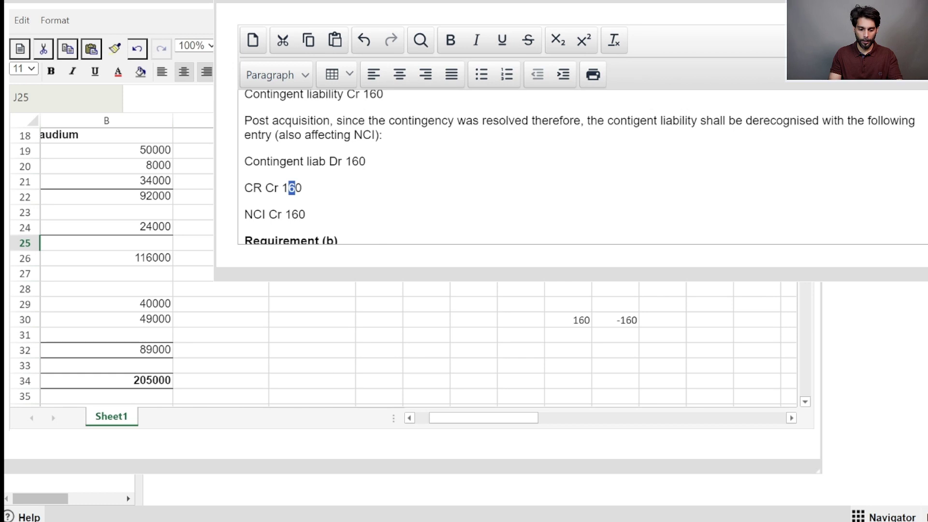
pyautogui.write('2')
# - Set the NCI credit in the contingent liability derecognition entry to 40
pyautogui.press('Down')
pyautogui.hotkey('shift', 'Right')
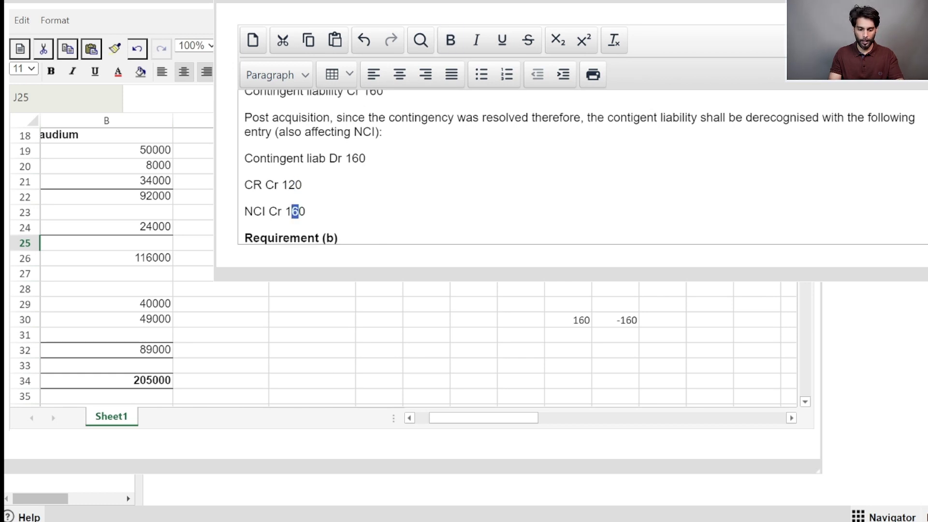
pyautogui.press('BackSpace')
pyautogui.write('4')
pyautogui.press('BackSpace')
pyautogui.press('BackSpace')
pyautogui.write('4')
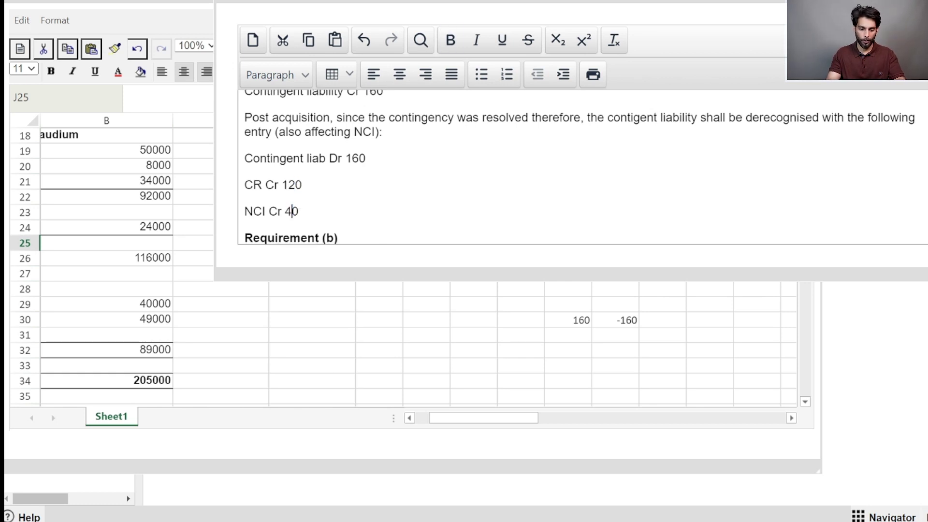
# - Check the $200 financial asset correcting entry in the answer, and head spreadsheet cell K2 "9) Transaction cost on FA"
pyautogui.press('Down')
pyautogui.press('Down')
pyautogui.scroll(-4, 582, 166)
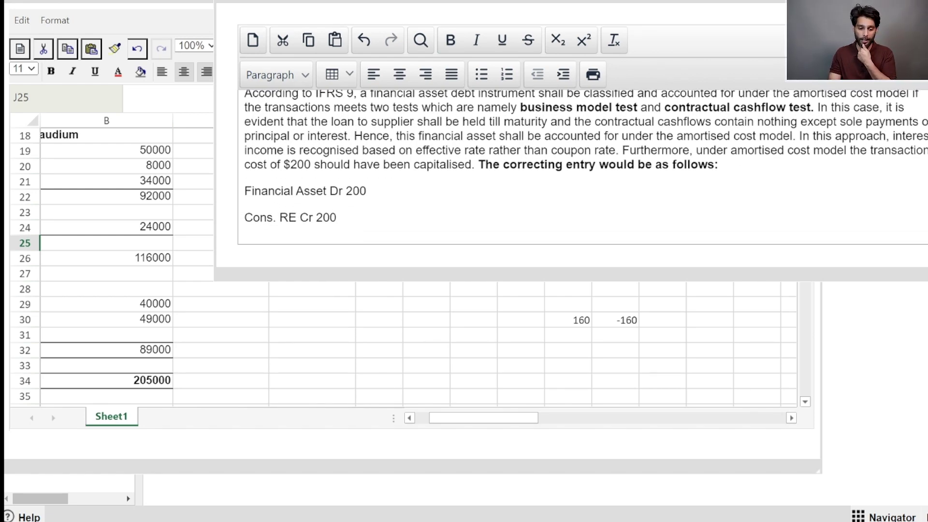
pyautogui.scroll(-1, 583, 166)
pyautogui.scroll(1, 583, 166)
pyautogui.scroll(1, 582, 167)
pyautogui.scroll(-1, 583, 166)
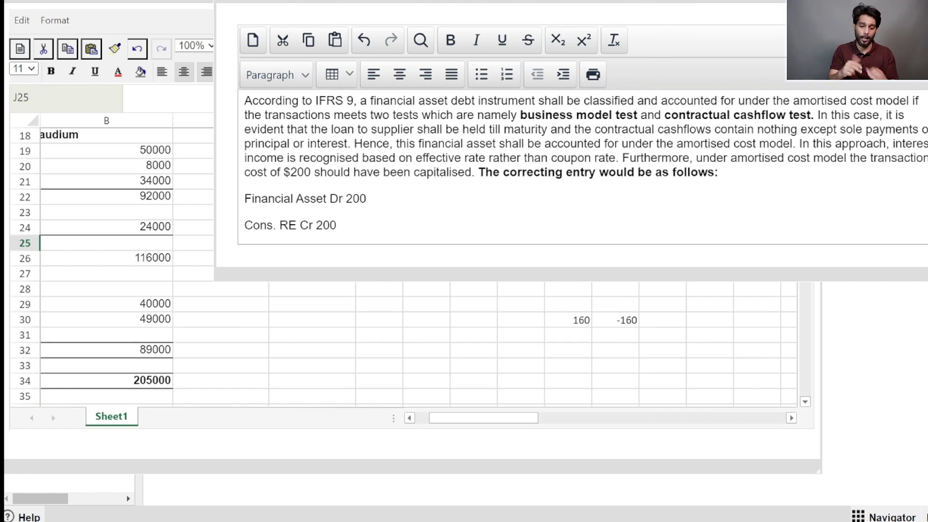
pyautogui.click(473, 350)
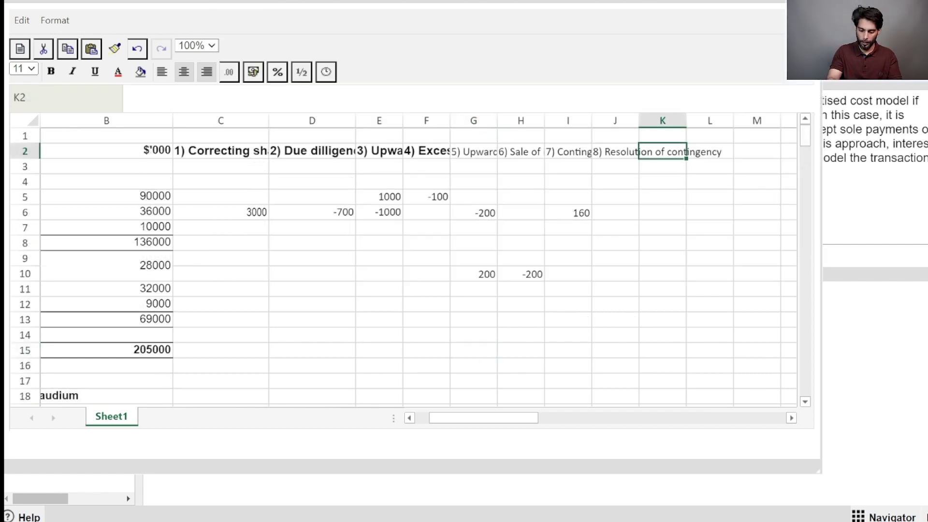
pyautogui.write('9) Trasn')
pyautogui.press('BackSpace')
pyautogui.press('BackSpace')
pyautogui.write('nsaction cost ')
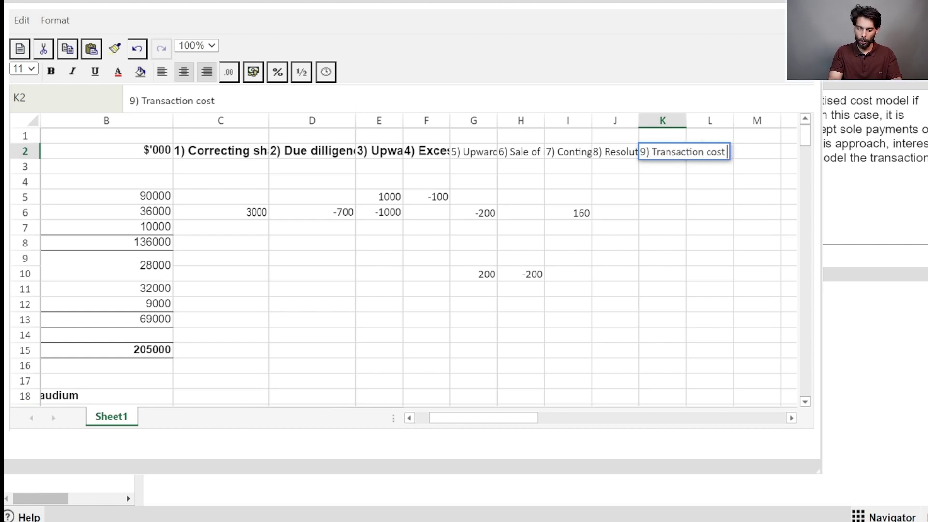
pyautogui.write('on FA')
pyautogui.press('Return')
# - Enter 200 in K7, on the loan to supplier row, for the transaction cost adjustment
pyautogui.press('Down')
pyautogui.press('Down')
pyautogui.press('Down')
pyautogui.press('Down')
pyautogui.press('Down')
pyautogui.press('Down')
pyautogui.press('Down')
pyautogui.press('Up')
pyautogui.press('Up')
pyautogui.press('Up')
pyautogui.press('Up')
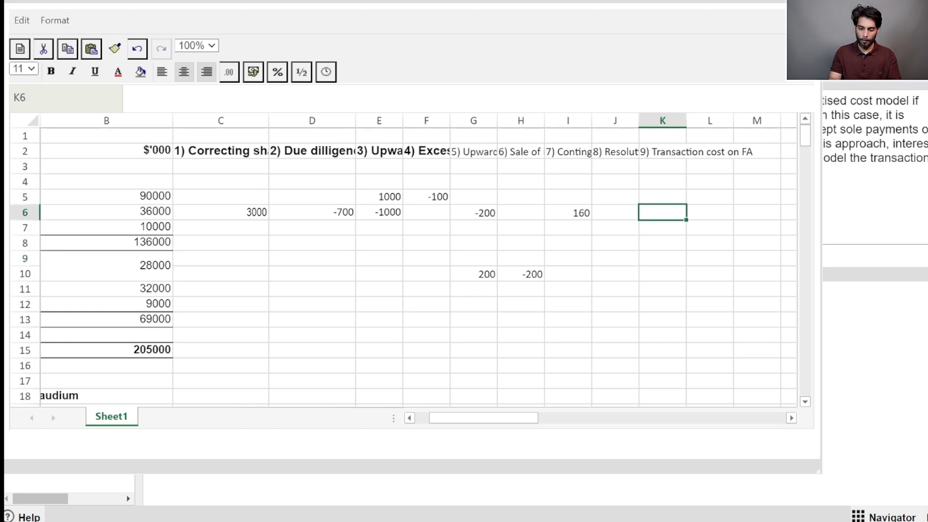
pyautogui.hscroll(-2, 404, 261)
pyautogui.press('Down')
pyautogui.press('Left')
pyautogui.press('Home')
pyautogui.press('Right')
pyautogui.press('Right')
pyautogui.press('Right')
pyautogui.press('Right')
pyautogui.press('Right')
pyautogui.press('Right')
pyautogui.press('Right')
pyautogui.press('Right')
pyautogui.press('Right')
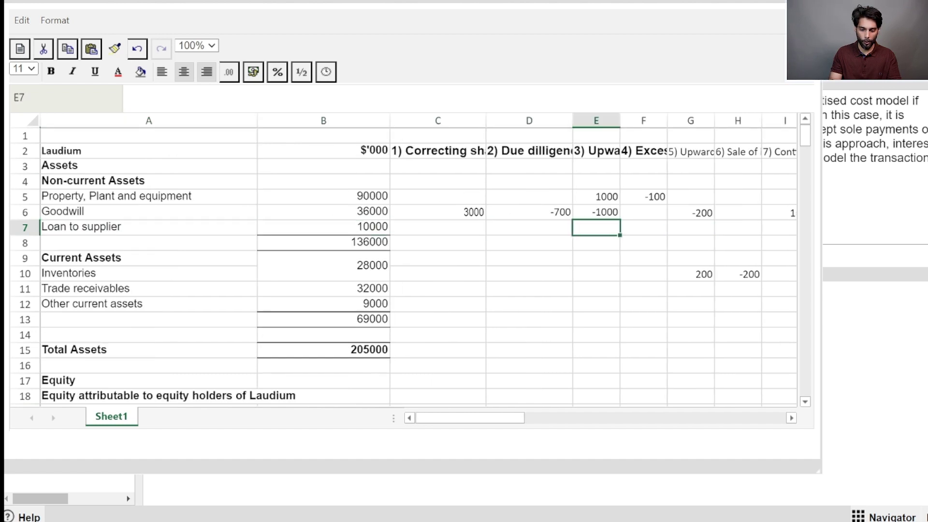
pyautogui.press('Right')
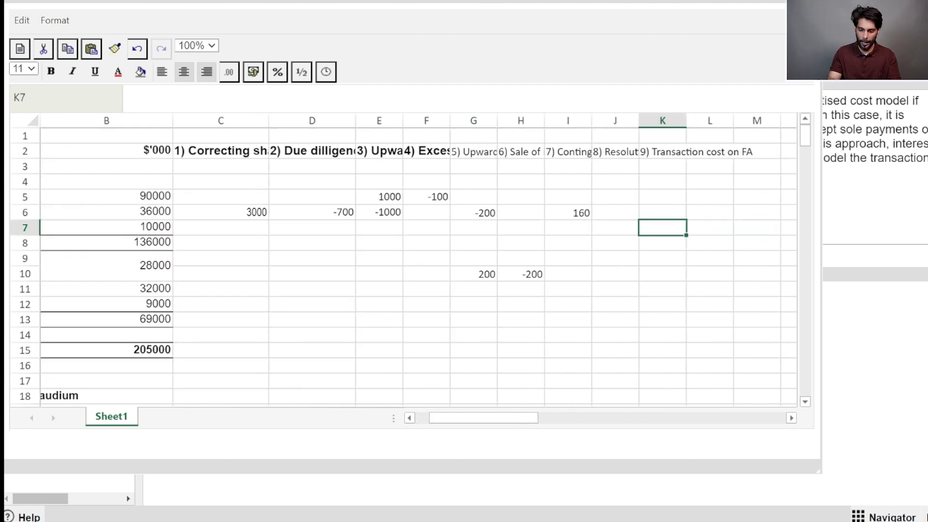
pyautogui.write('200')
pyautogui.press('Return')
# - Enter 200 in K21, on the retained earnings row, for the transaction cost adjustment
pyautogui.press('Down')
pyautogui.press('Down')
pyautogui.press('Down')
pyautogui.press('Down')
pyautogui.press('Down')
pyautogui.press('Down')
pyautogui.press('Down')
pyautogui.press('Down')
pyautogui.press('Down')
pyautogui.press('Down')
pyautogui.press('Down')
pyautogui.press('Down')
pyautogui.press('Down')
pyautogui.press('Down')
pyautogui.press('Down')
pyautogui.press('Down')
pyautogui.press('Down')
pyautogui.press('Down')
pyautogui.press('Down')
pyautogui.press('Down')
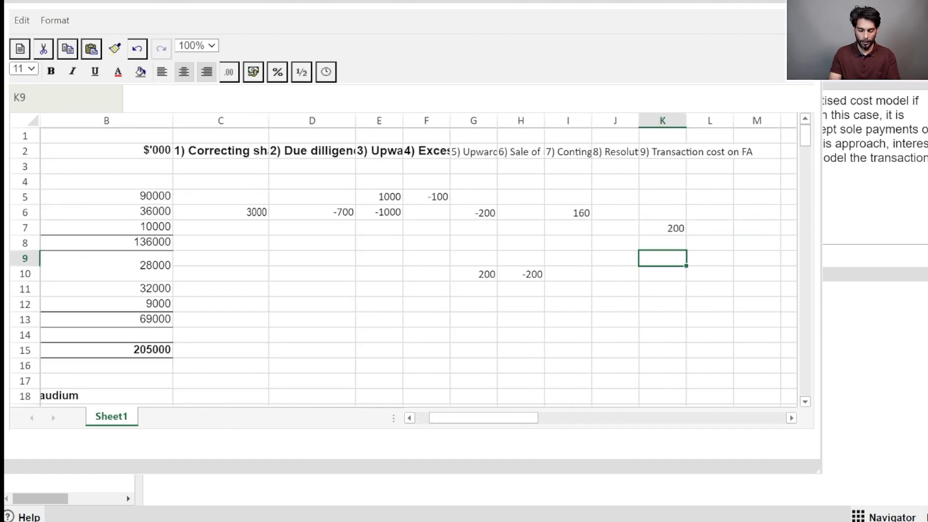
pyautogui.press('Left')
pyautogui.press('Left')
pyautogui.press('Left')
pyautogui.press('Left')
pyautogui.press('Left')
pyautogui.press('Left')
pyautogui.press('Left')
pyautogui.press('Left')
pyautogui.press('Left')
pyautogui.press('Left')
pyautogui.press('Up')
pyautogui.press('Up')
pyautogui.press('Up')
pyautogui.press('Up')
pyautogui.press('Up')
pyautogui.press('Up')
pyautogui.press('Up')
pyautogui.press('Up')
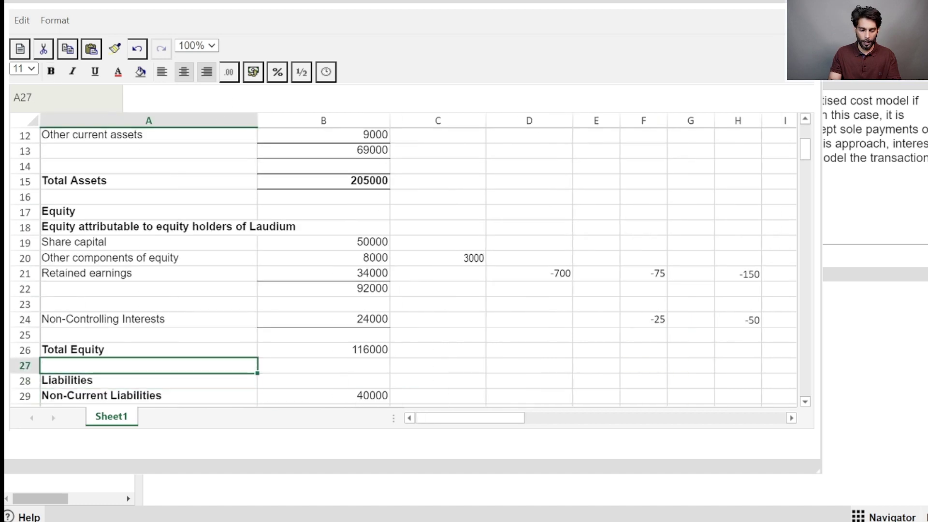
pyautogui.press('Right')
pyautogui.press('Right')
pyautogui.press('Right')
pyautogui.press('Right')
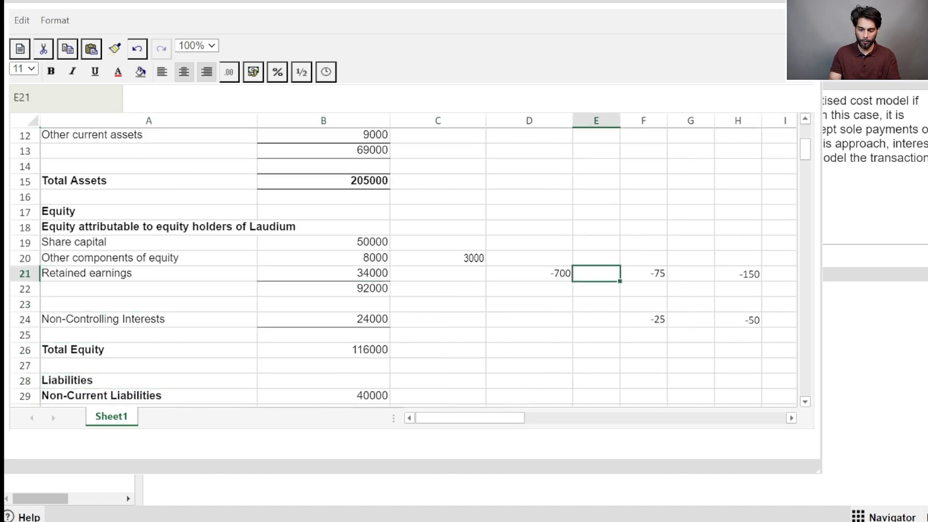
pyautogui.press('Right')
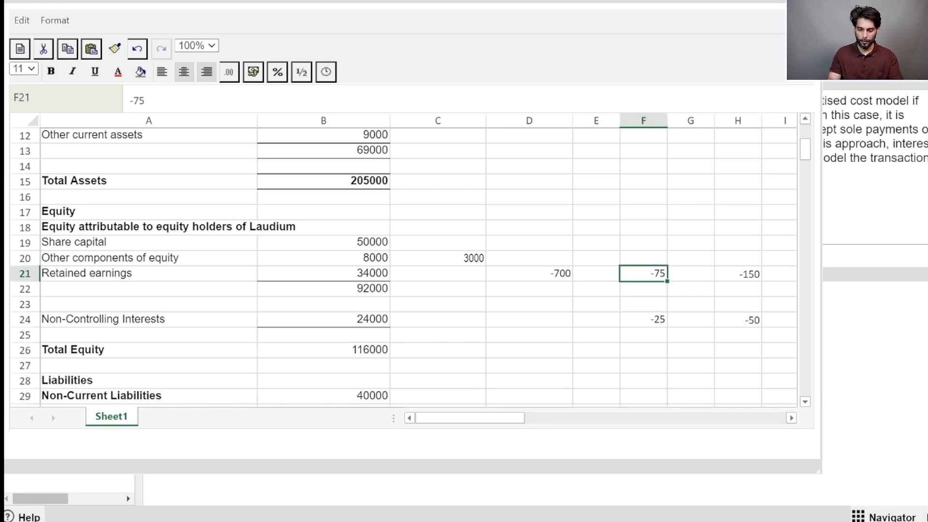
pyautogui.hscroll(3, 418, 266)
pyautogui.click(252, 259)
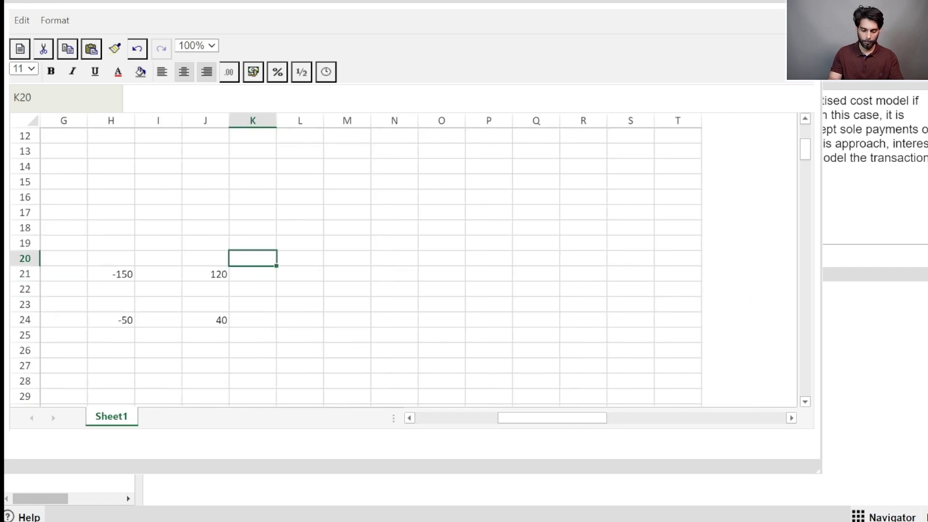
pyautogui.scroll(2, 252, 258)
pyautogui.click(252, 366)
pyautogui.write('200')
pyautogui.press('Return')
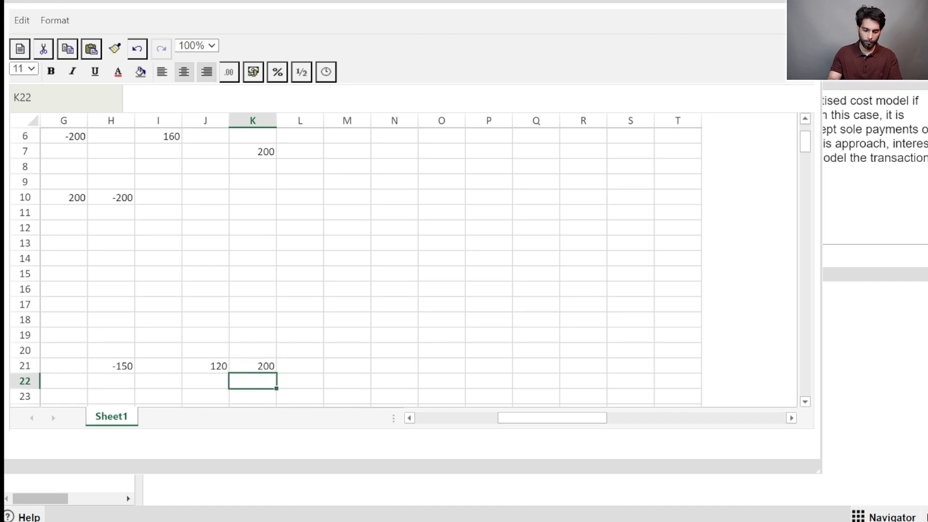
# - Find the interest income correcting entry in the word processor answer and post its 110 financial asset debit in L7 of the spreadsheet
pyautogui.hscroll(-3, 404, 261)
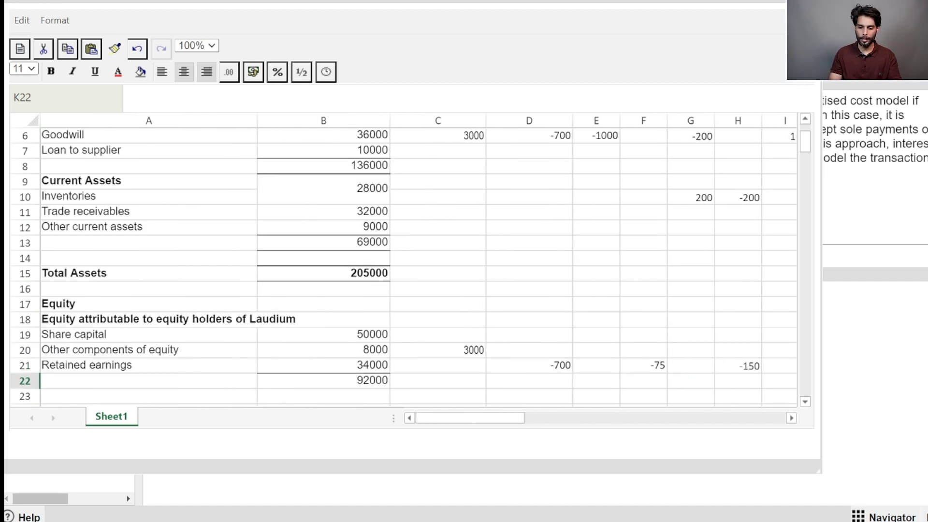
pyautogui.click(871, 125)
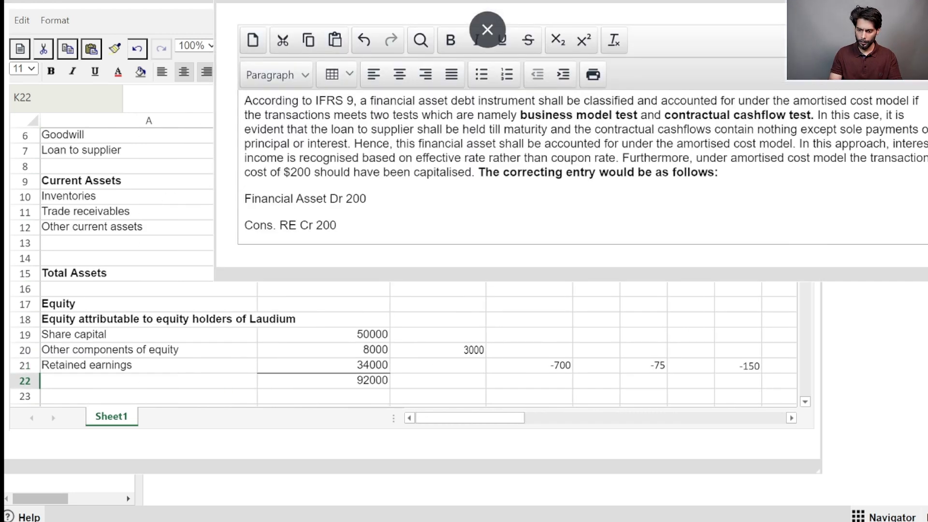
pyautogui.scroll(-6, 586, 160)
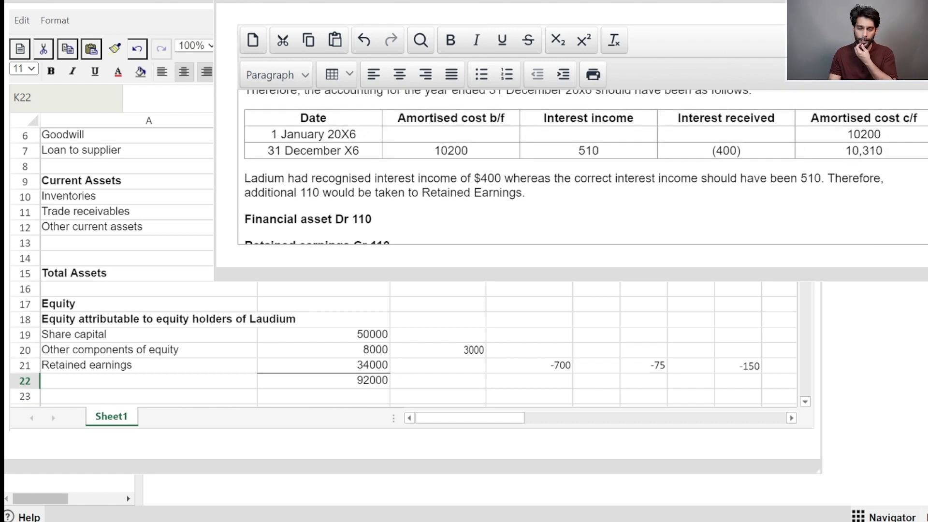
pyautogui.moveTo(371, 210); pyautogui.dragTo(322, 211)
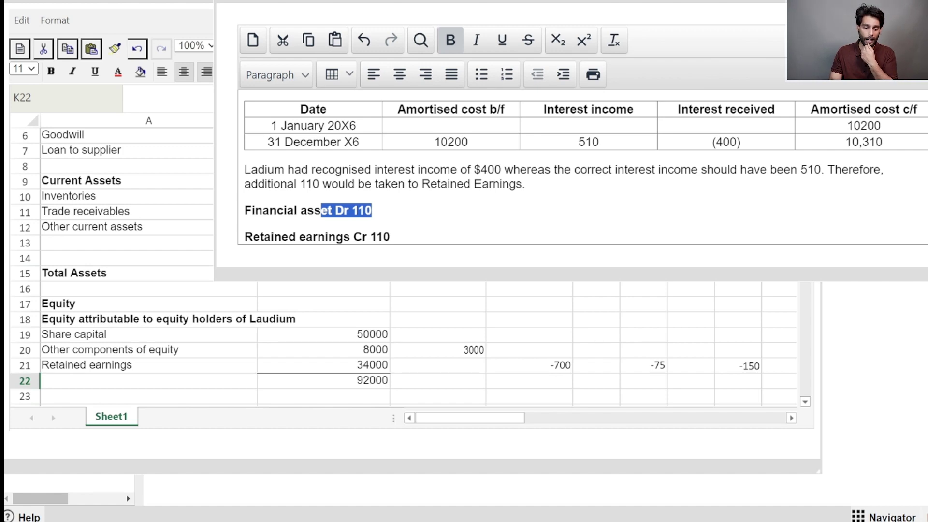
pyautogui.click(390, 237)
pyautogui.click(438, 304)
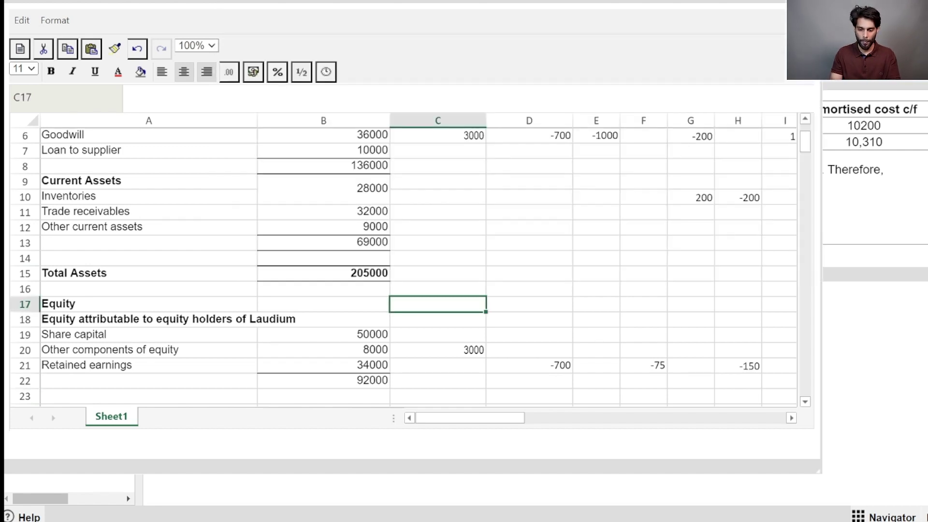
pyautogui.scroll(2, 418, 266)
pyautogui.click(529, 243)
pyautogui.click(529, 227)
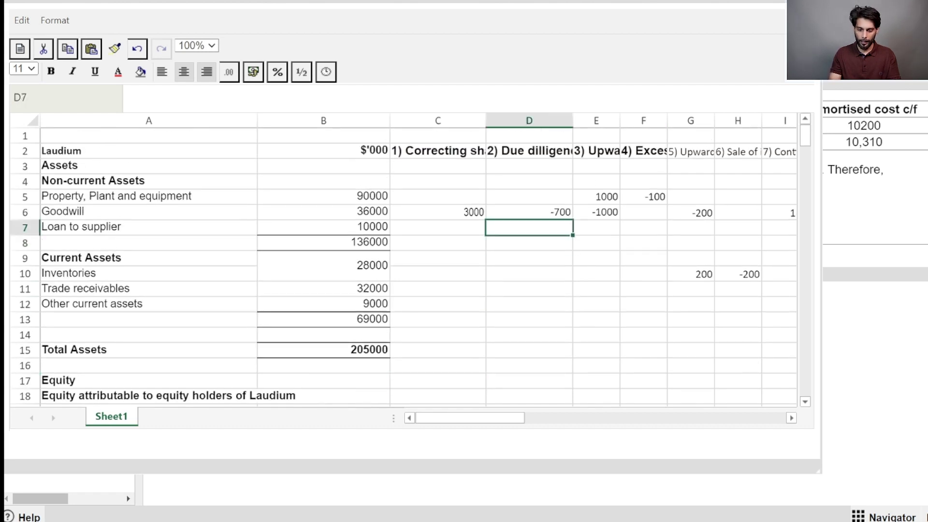
pyautogui.click(529, 243)
pyautogui.press('Up')
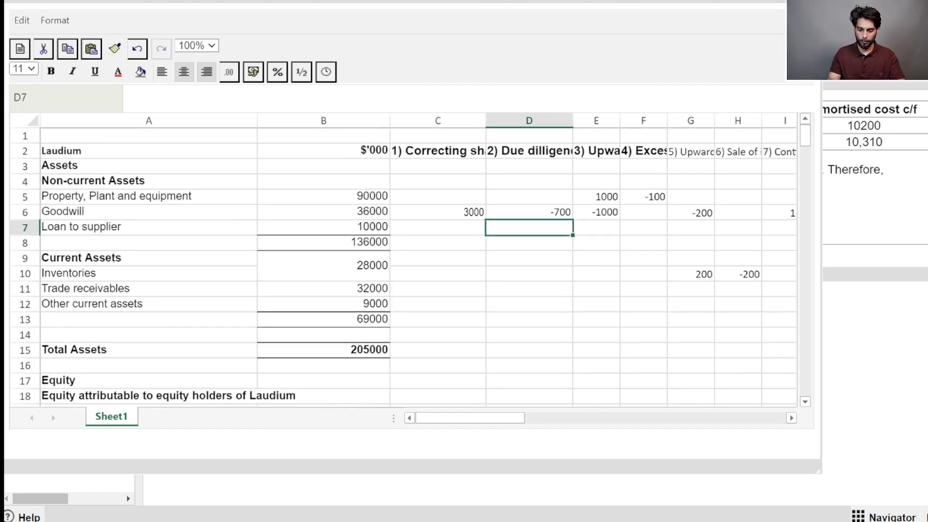
pyautogui.press('Right')
pyautogui.press('Right')
pyautogui.press('Right')
pyautogui.press('Right')
pyautogui.press('Right')
pyautogui.press('Right')
pyautogui.press('Right')
pyautogui.press('Right')
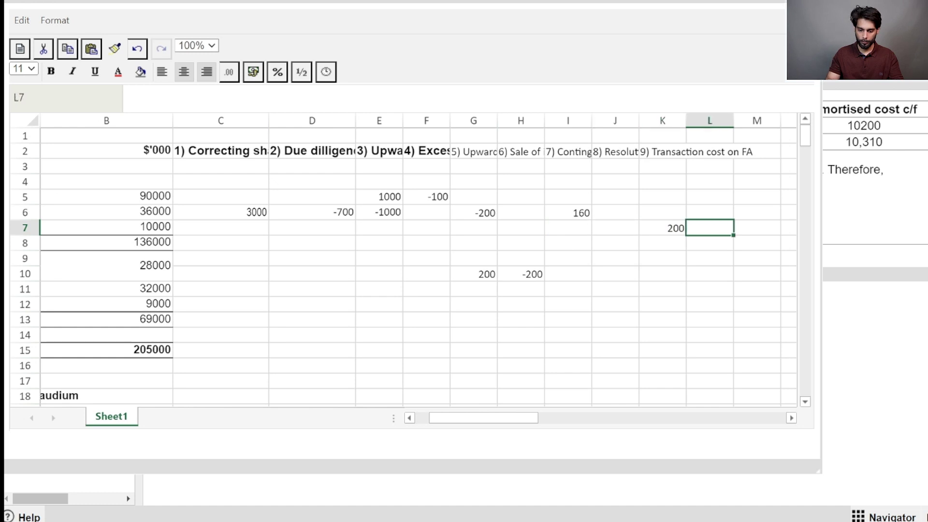
pyautogui.write('110')
pyautogui.press('Return')
# - Head spreadsheet cell L2 "10) Effective rate"
pyautogui.press('Up')
pyautogui.press('Up')
pyautogui.press('Up')
pyautogui.press('Up')
pyautogui.press('Up')
pyautogui.press('Up')
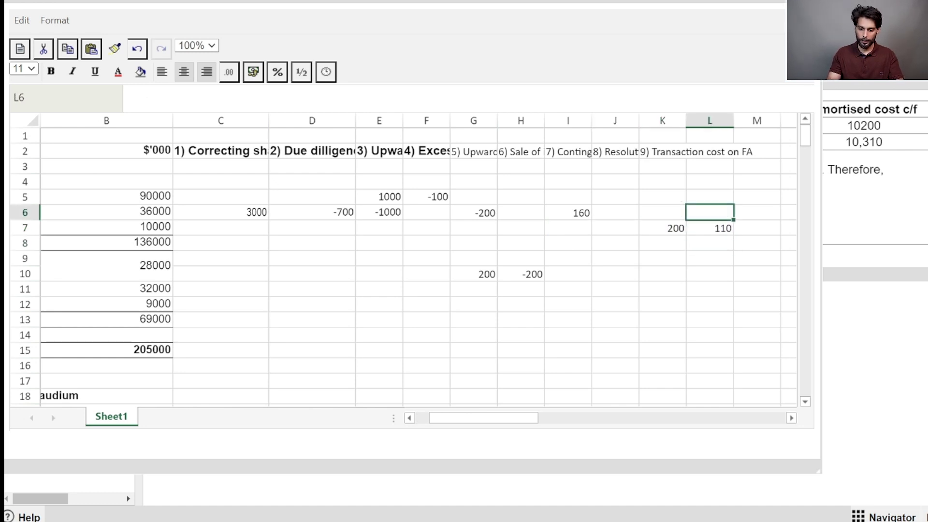
pyautogui.write('10) ')
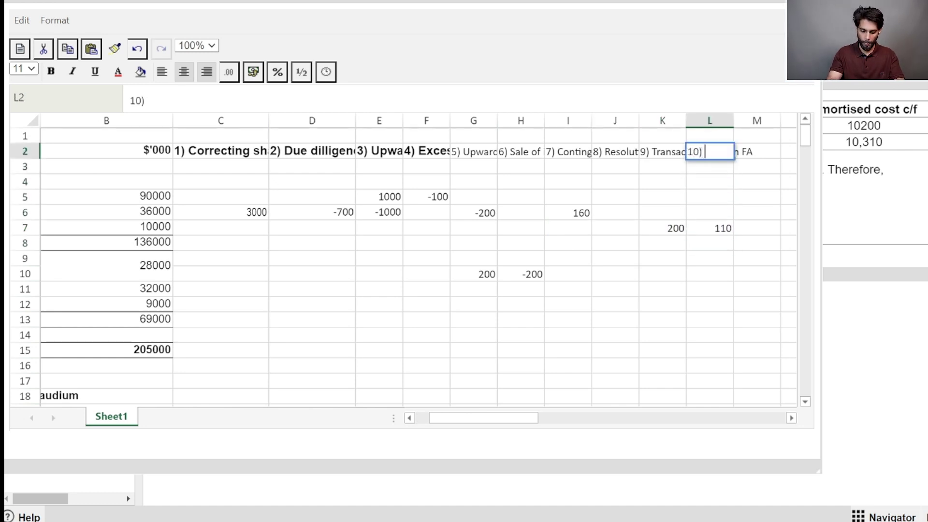
pyautogui.write('Effective rate')
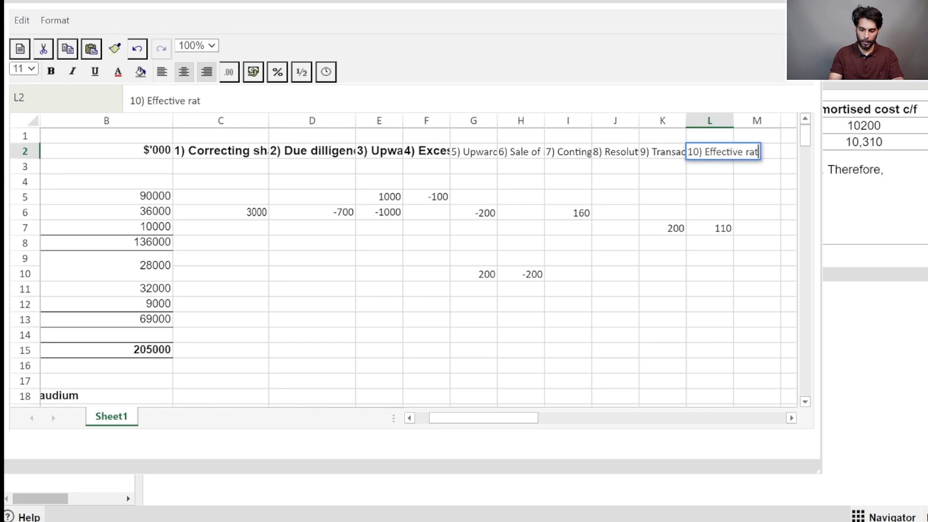
pyautogui.press('Return')
# - Enter 110 in L21, on the retained earnings row, for the effective rate adjustment
pyautogui.press('Down')
pyautogui.press('Down')
pyautogui.press('Down')
pyautogui.press('Down')
pyautogui.press('Down')
pyautogui.press('Down')
pyautogui.press('Down')
pyautogui.press('Down')
pyautogui.press('Down')
pyautogui.press('Down')
pyautogui.press('Down')
pyautogui.press('Down')
pyautogui.press('Down')
pyautogui.press('Down')
pyautogui.press('Down')
pyautogui.press('Down')
pyautogui.press('Down')
pyautogui.press('Down')
pyautogui.press('Down')
pyautogui.press('Down')
pyautogui.press('Down')
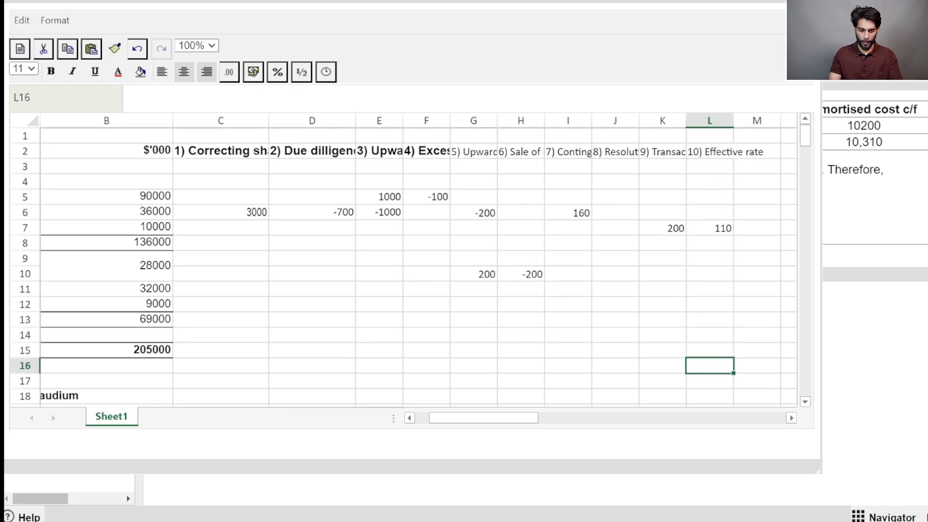
pyautogui.press('Down')
pyautogui.press('Down')
pyautogui.press('Left')
pyautogui.press('Left')
pyautogui.press('Left')
pyautogui.press('Left')
pyautogui.press('Left')
pyautogui.press('Left')
pyautogui.press('Left')
pyautogui.press('Left')
pyautogui.press('Left')
pyautogui.press('Left')
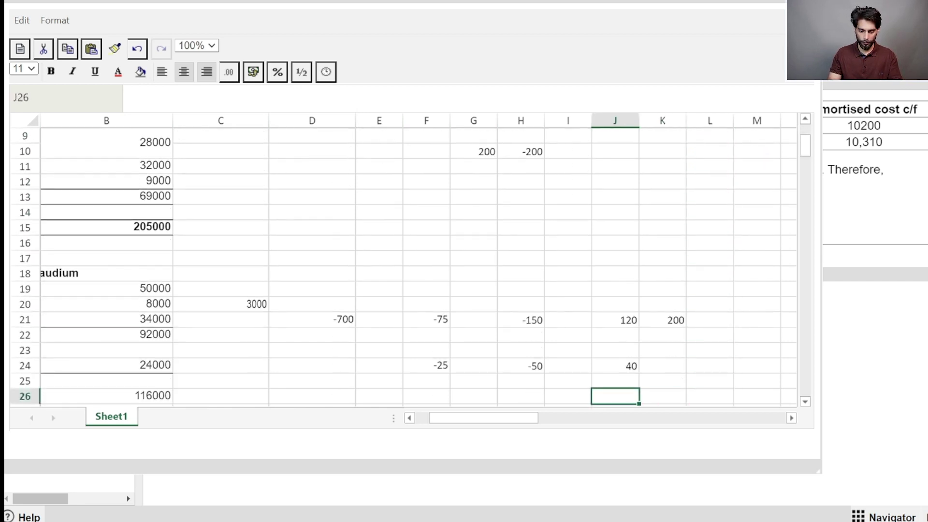
pyautogui.press('Up')
pyautogui.press('Up')
pyautogui.press('Up')
pyautogui.press('Up')
pyautogui.press('Up')
pyautogui.press('Up')
pyautogui.press('Right')
pyautogui.press('Right')
pyautogui.press('Right')
pyautogui.press('Down')
pyautogui.press('Right')
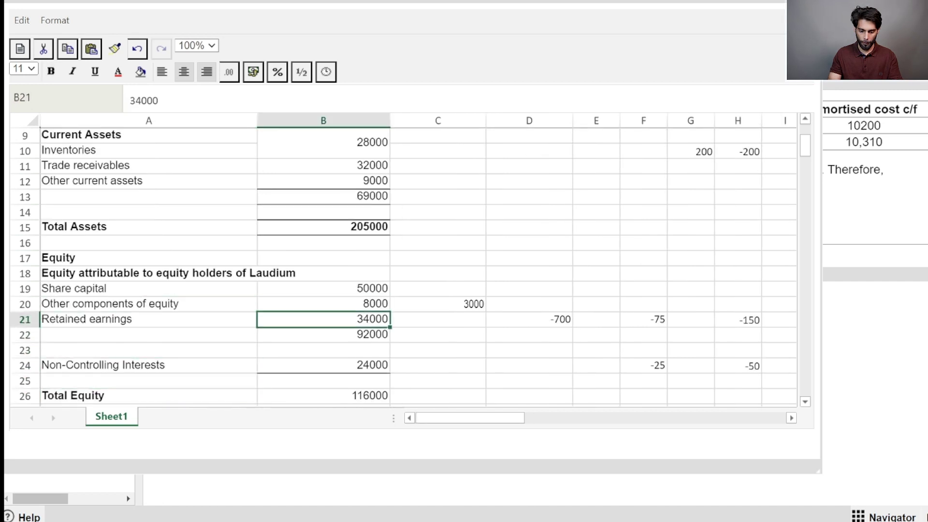
pyautogui.press('Right')
pyautogui.press('Right')
pyautogui.press('Right')
pyautogui.press('Right')
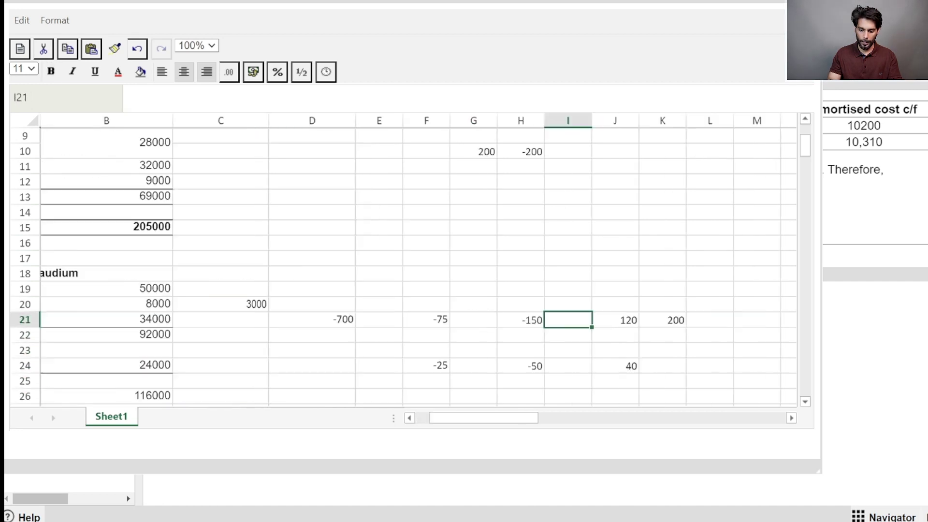
pyautogui.press('Right')
pyautogui.press('Right')
pyautogui.press('Right')
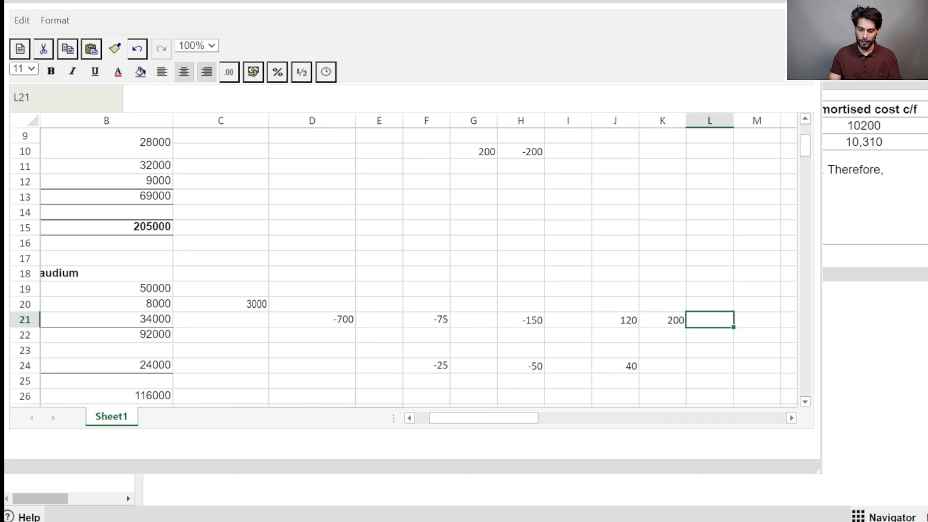
pyautogui.press('Right')
pyautogui.press('Right')
pyautogui.press('Left')
pyautogui.press('Left')
pyautogui.write('110')
pyautogui.press('Return')
# - Find the expected credit loss entry in the word processor answer and check its retained earnings and financial asset amounts
pyautogui.press('Up')
pyautogui.press('Up')
pyautogui.press('Up')
pyautogui.press('Up')
pyautogui.press('Up')
pyautogui.press('Up')
pyautogui.press('Up')
pyautogui.press('Up')
pyautogui.press('Up')
pyautogui.press('Up')
pyautogui.press('Up')
pyautogui.press('Up')
pyautogui.press('Up')
pyautogui.press('Up')
pyautogui.press('Up')
pyautogui.press('Up')
pyautogui.press('Up')
pyautogui.press('Up')
pyautogui.press('Up')
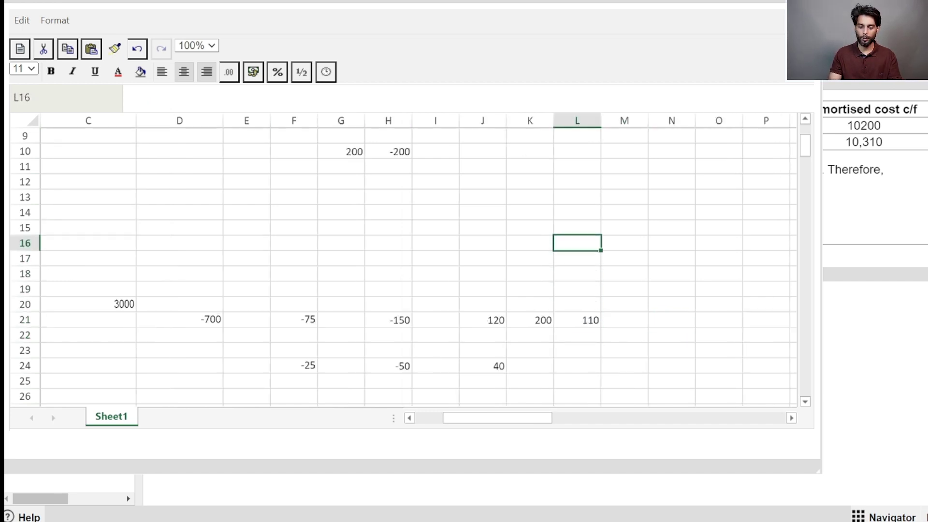
pyautogui.press('Up')
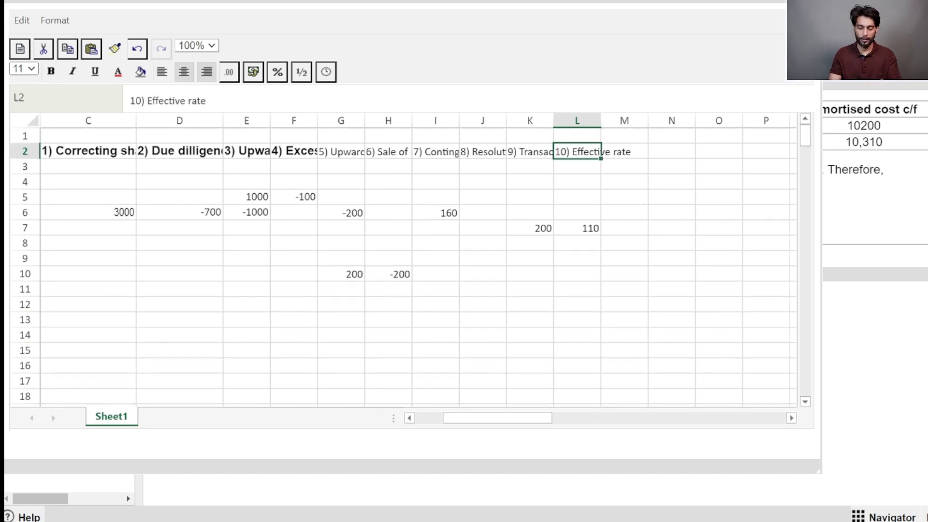
pyautogui.press('Right')
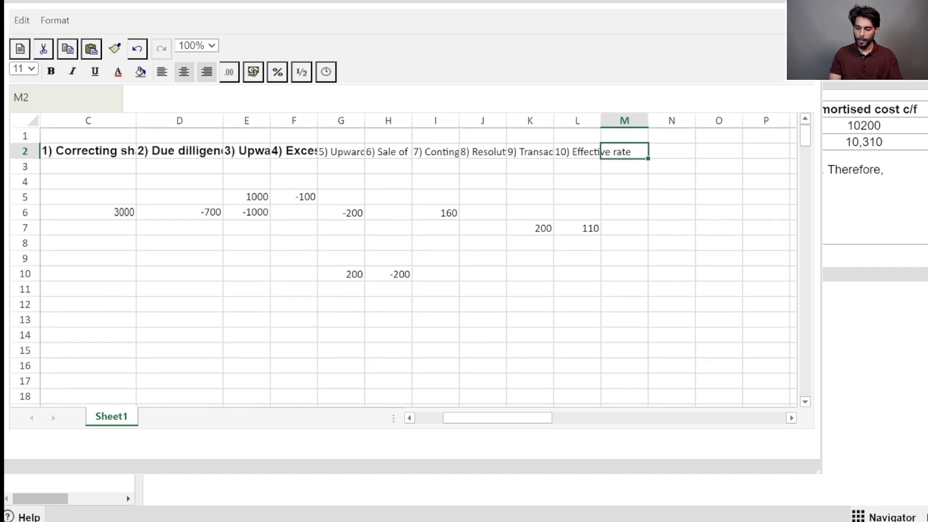
pyautogui.click(876, 169)
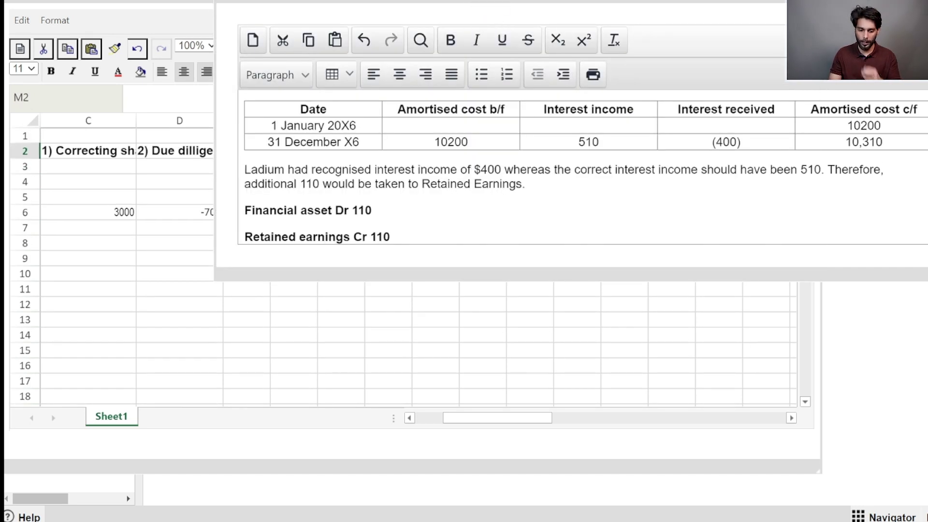
pyautogui.scroll(1, 583, 167)
pyautogui.scroll(-2, 584, 167)
pyautogui.scroll(-4, 581, 167)
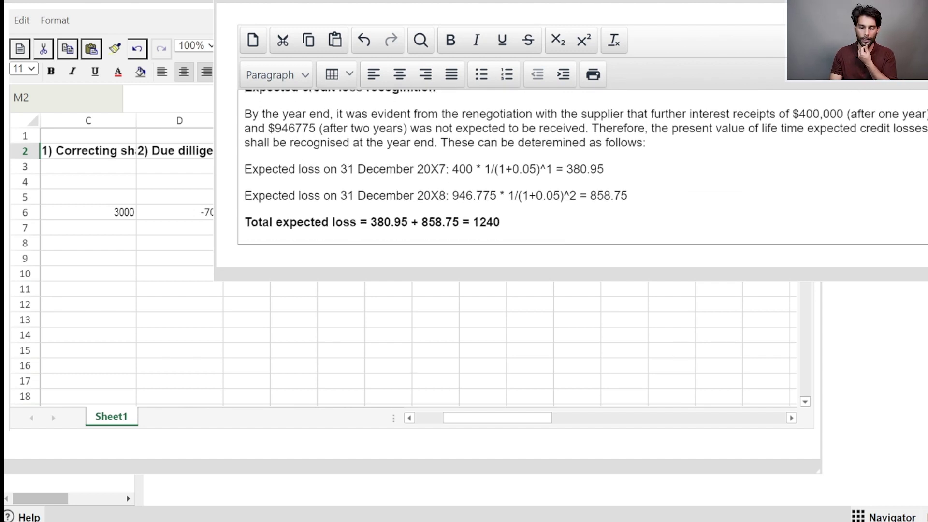
pyautogui.scroll(-2, 444, 167)
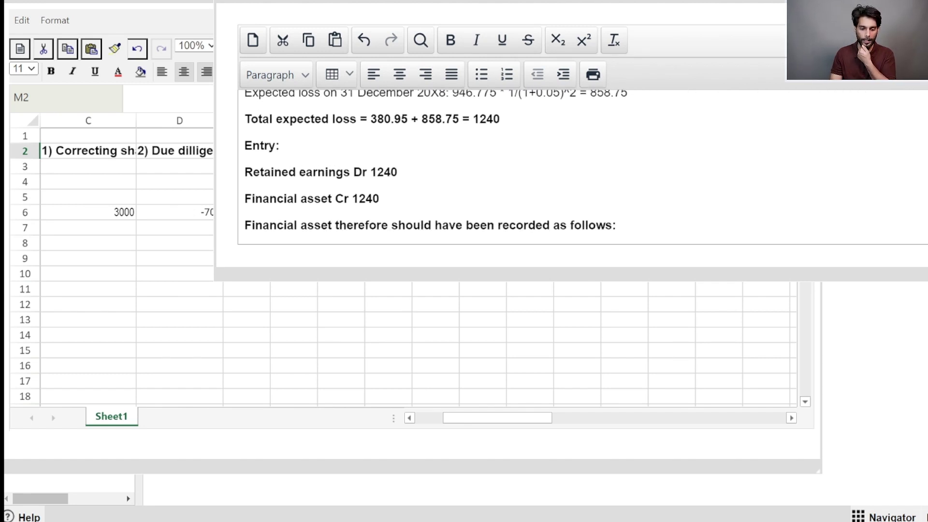
pyautogui.moveTo(380, 199); pyautogui.dragTo(349, 199)
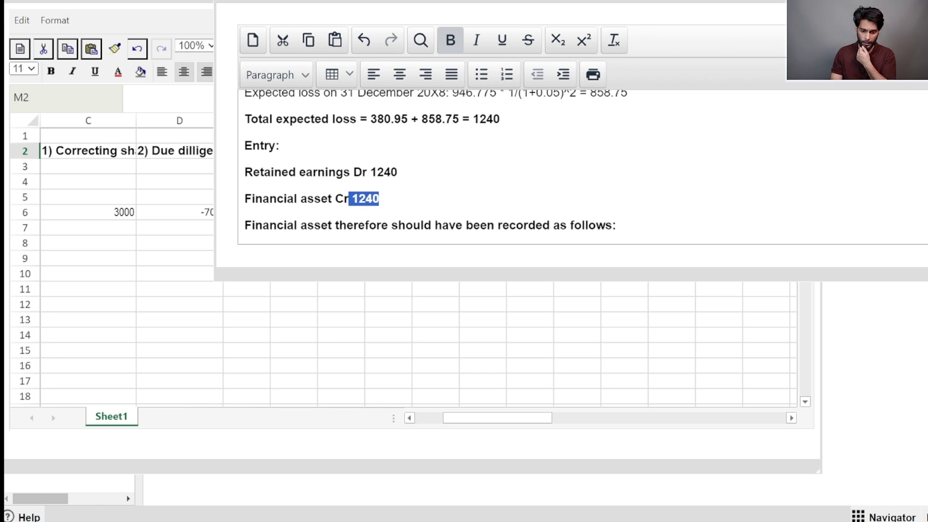
pyautogui.moveTo(398, 172); pyautogui.dragTo(370, 172)
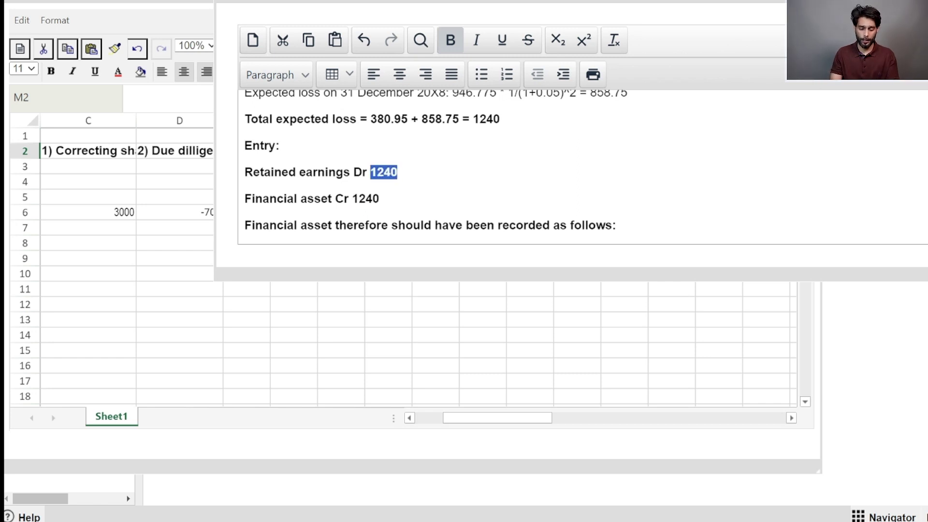
# - Return to the spreadsheet and head cell M2 "11) Expected CL"
pyautogui.click(436, 319)
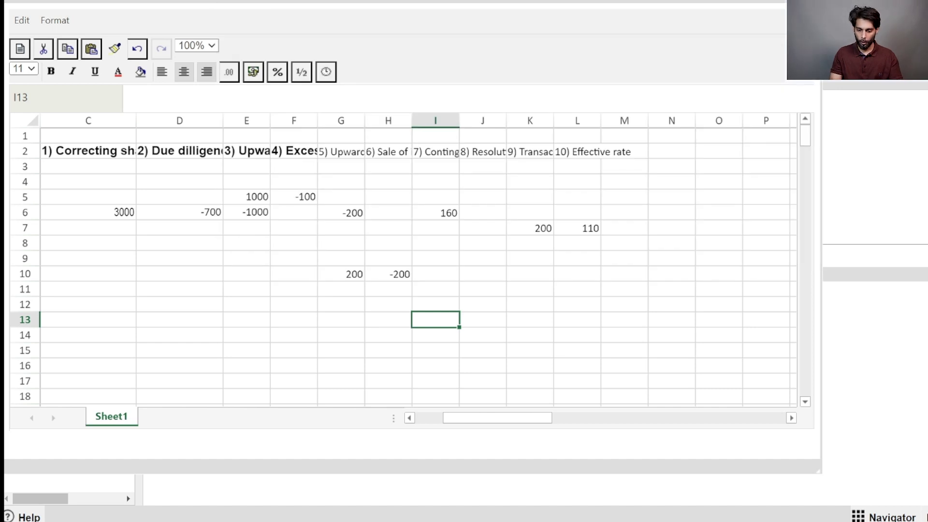
pyautogui.click(624, 151)
pyautogui.write('11)')
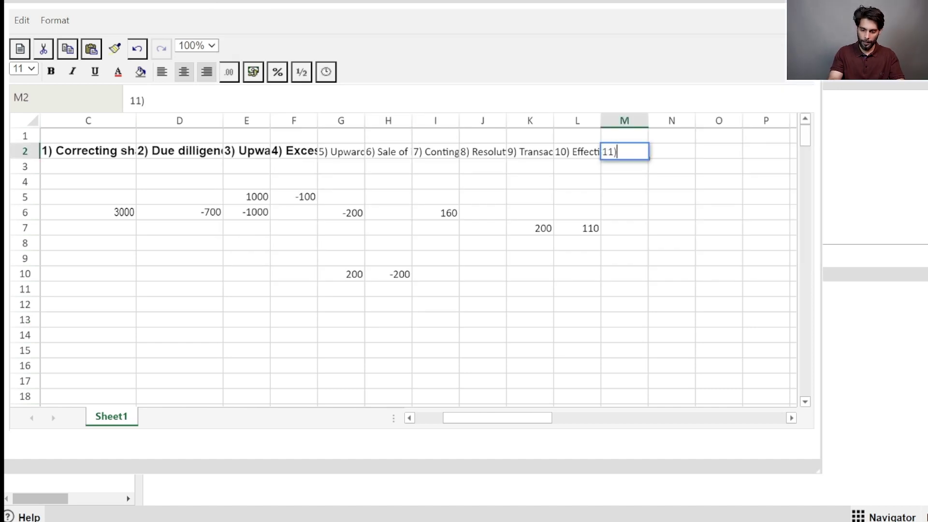
pyautogui.write(' Expected ')
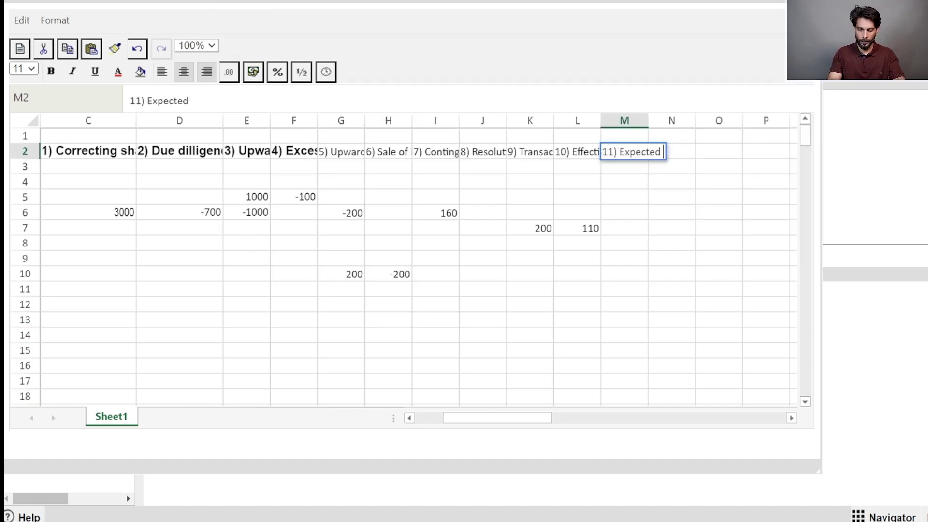
pyautogui.write('CL')
pyautogui.press('Return')
# - Enter -1240 in M7, on the loan to supplier row, for the expected credit loss adjustment, and check the row's label
pyautogui.press('Return')
pyautogui.press('Return')
pyautogui.press('Return')
pyautogui.press('Return')
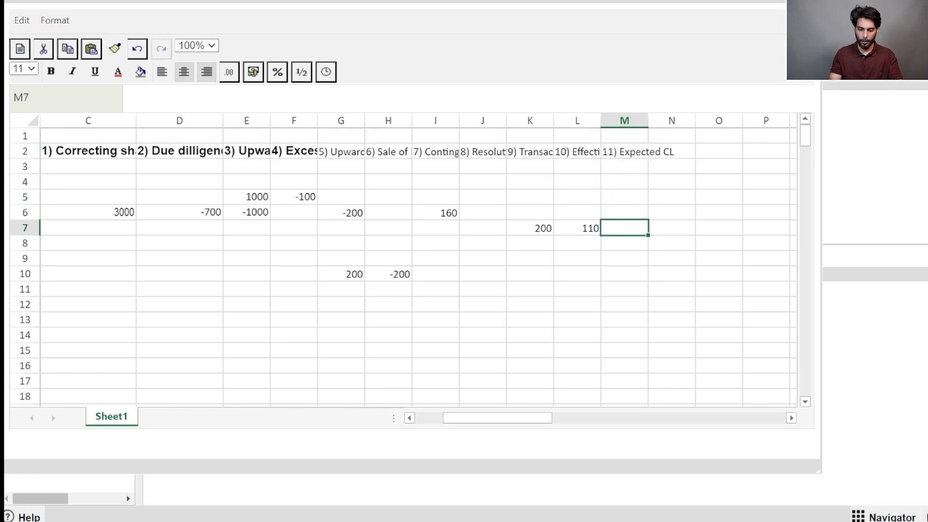
pyautogui.write('-1240')
pyautogui.press('Return')
pyautogui.press('Left')
pyautogui.press('Up')
pyautogui.press('Right')
pyautogui.press('Left')
pyautogui.press('Home')
pyautogui.press('Right')
pyautogui.press('Right')
pyautogui.press('Right')
pyautogui.press('Right')
pyautogui.press('Right')
pyautogui.press('Right')
pyautogui.press('Right')
pyautogui.press('Right')
pyautogui.press('Right')
pyautogui.press('Right')
pyautogui.press('Right')
pyautogui.press('Right')
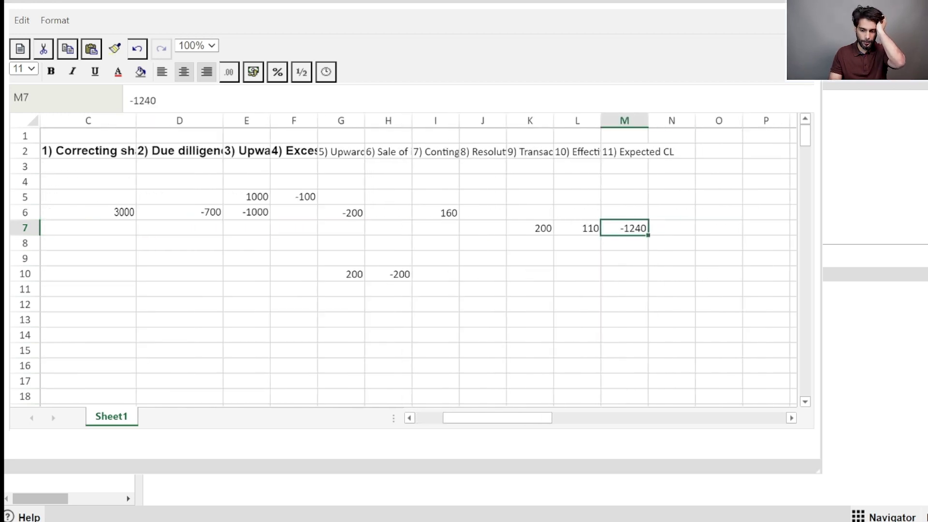
# - Enter 1240 in M21, on the retained earnings row, for the expected credit loss adjustment
pyautogui.press('Down')
pyautogui.press('Down')
pyautogui.press('Down')
pyautogui.press('Down')
pyautogui.press('Down')
pyautogui.press('Down')
pyautogui.press('Down')
pyautogui.press('Down')
pyautogui.press('Down')
pyautogui.press('Down')
pyautogui.press('Down')
pyautogui.press('Down')
pyautogui.press('Down')
pyautogui.press('Down')
pyautogui.press('Down')
pyautogui.press('Down')
pyautogui.press('Left')
pyautogui.press('Left')
pyautogui.press('Left')
pyautogui.press('Left')
pyautogui.press('Left')
pyautogui.press('Left')
pyautogui.press('Left')
pyautogui.press('Left')
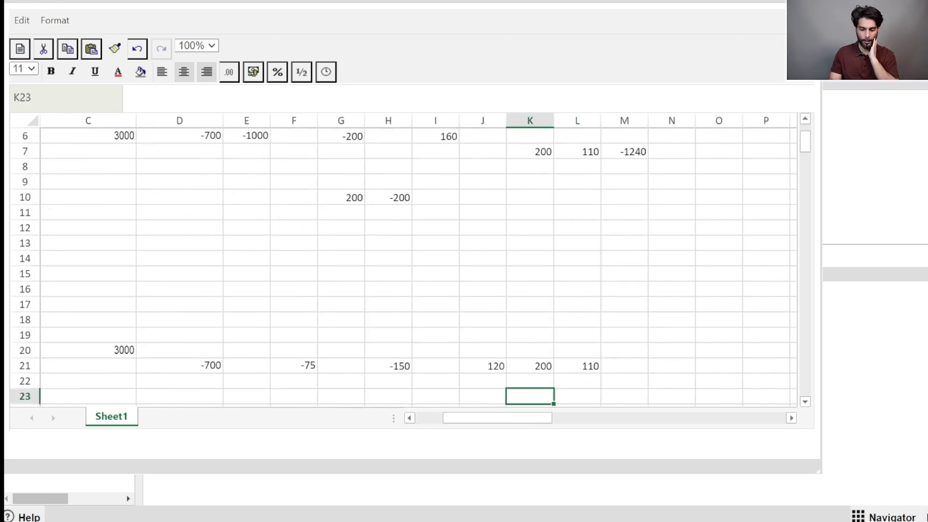
pyautogui.press('Home')
pyautogui.press('Up')
pyautogui.press('Up')
pyautogui.press('Right')
pyautogui.press('Right')
pyautogui.press('Right')
pyautogui.press('Right')
pyautogui.press('Right')
pyautogui.press('Right')
pyautogui.press('Right')
pyautogui.press('Right')
pyautogui.press('Right')
pyautogui.press('Right')
pyautogui.press('Right')
pyautogui.press('Right')
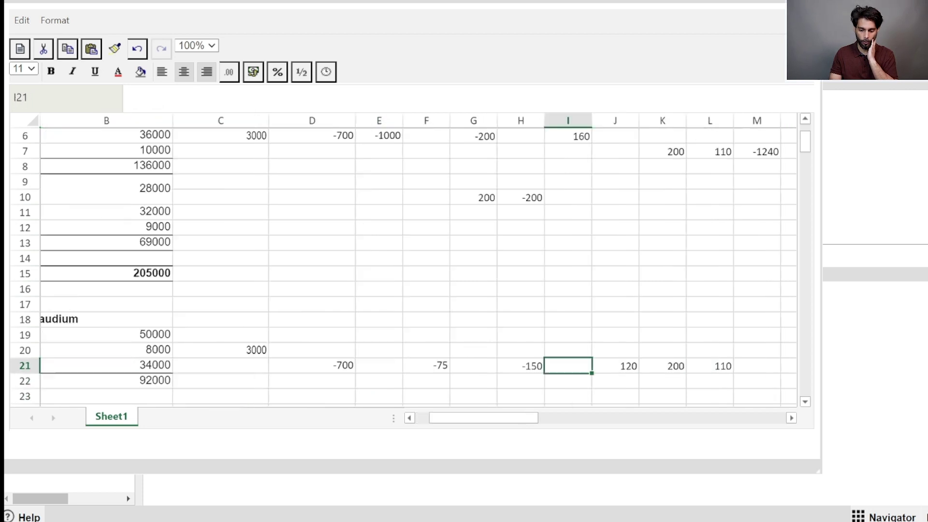
pyautogui.write('1240')
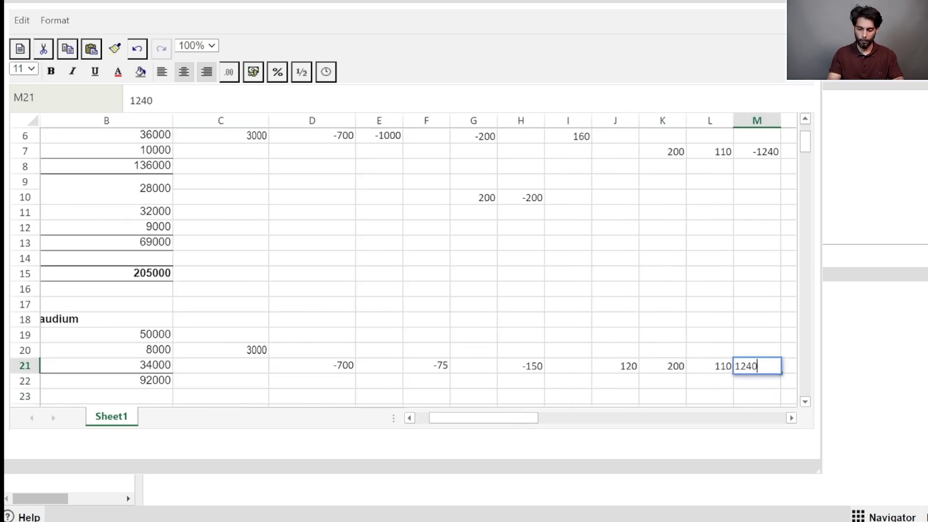
pyautogui.press('Return')
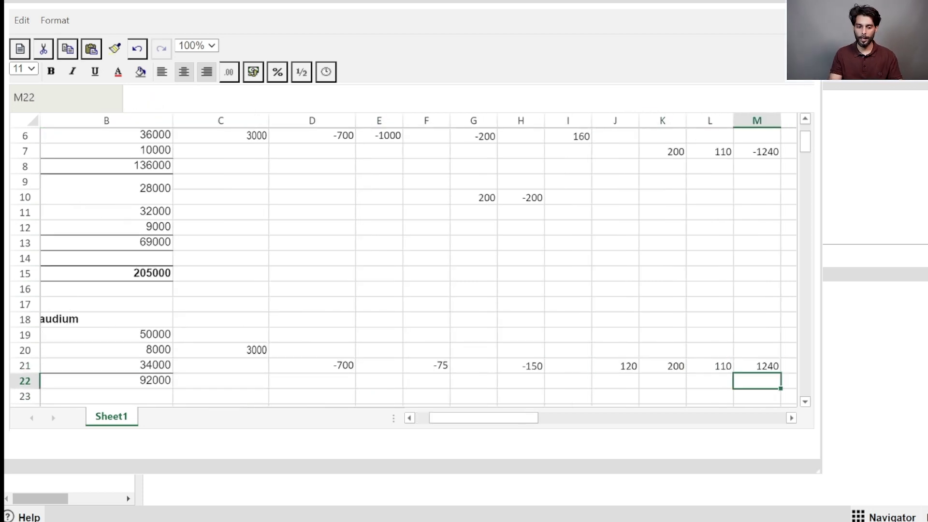
# - Enlarge the spreadsheet window, head cell N2 "Consolidated SOFP As at" and widen column N to fit the heading
pyautogui.moveTo(818, 470); pyautogui.dragTo(927, 521)
pyautogui.scroll(2, 482, 294)
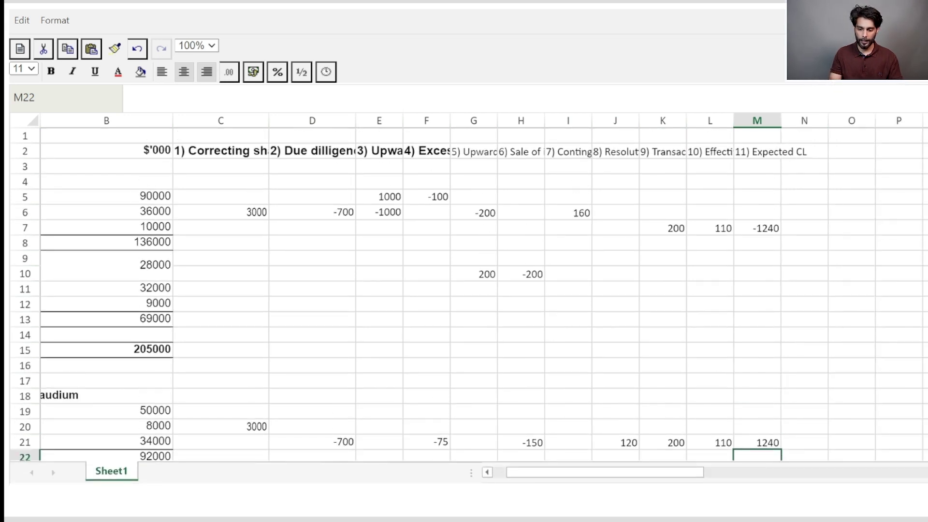
pyautogui.click(804, 151)
pyautogui.write('Consolidate')
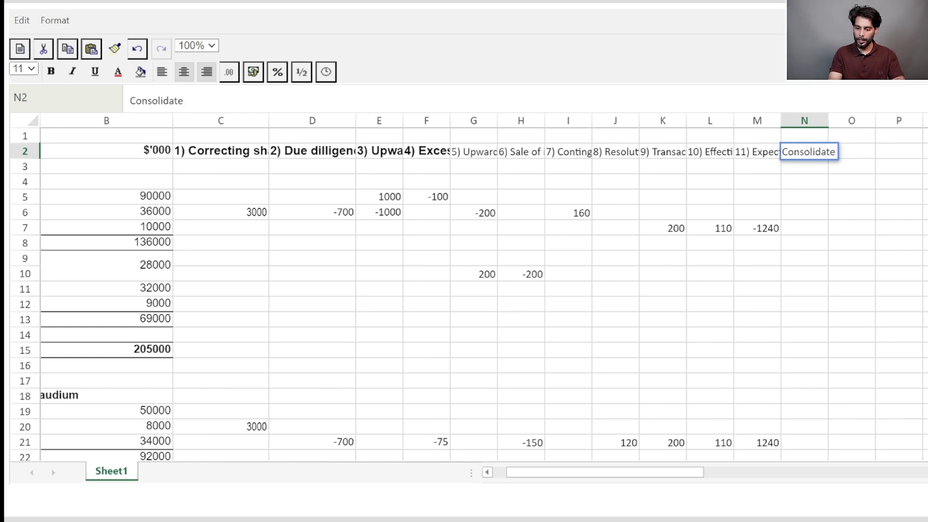
pyautogui.write('D SO')
pyautogui.press('BackSpace')
pyautogui.press('BackSpace')
pyautogui.press('BackSpace')
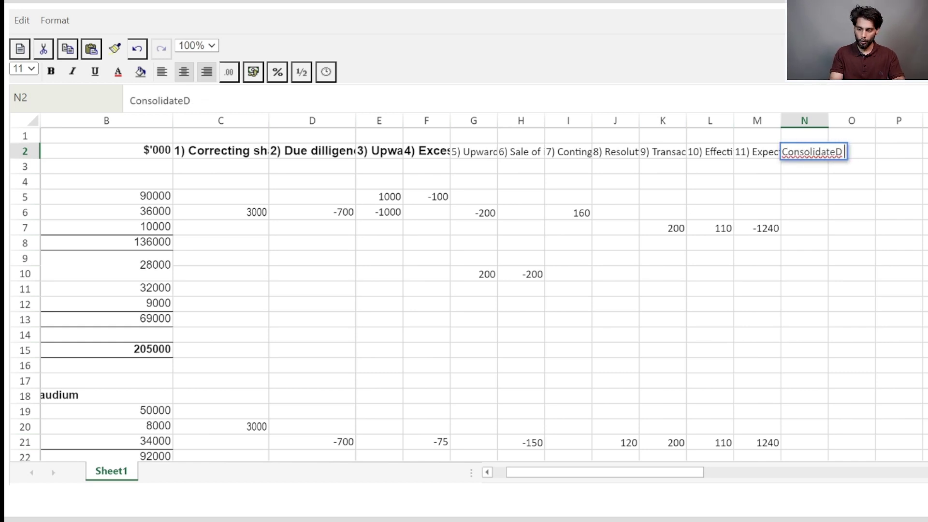
pyautogui.press('BackSpace')
pyautogui.write('d SOFP As at')
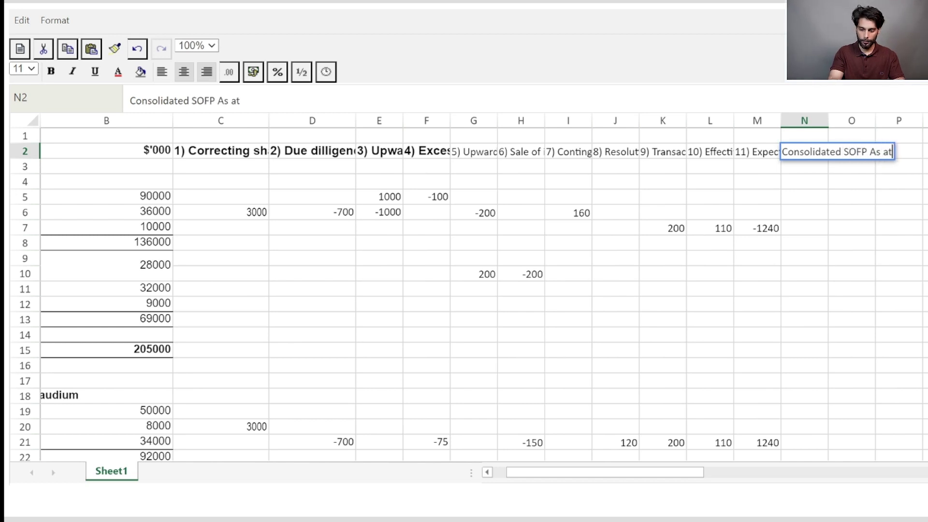
pyautogui.press('Return')
pyautogui.moveTo(828, 120); pyautogui.dragTo(880, 120)
# - Total the property, plant and equipment row in N5 with =SUM(B5:M5)
pyautogui.press('Down')
pyautogui.press('Down')
pyautogui.press('Down')
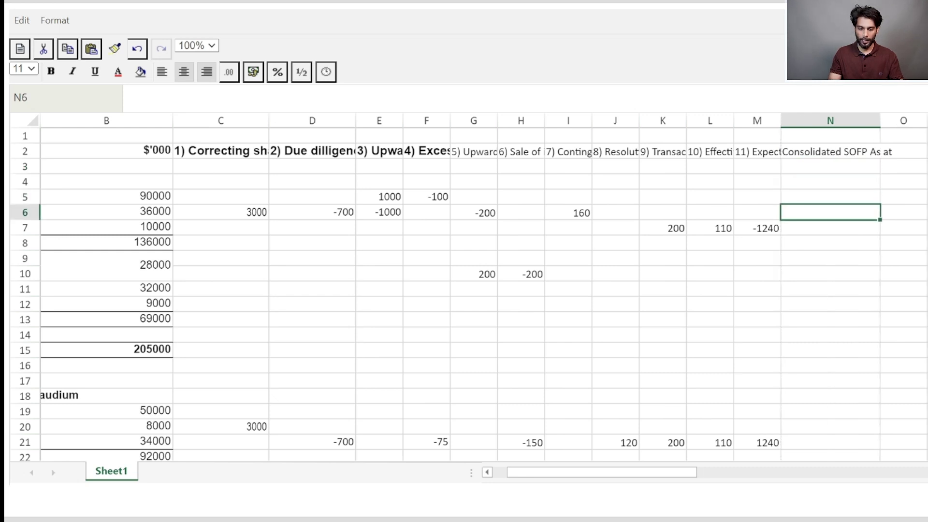
pyautogui.press('Up')
pyautogui.write('=SUM(')
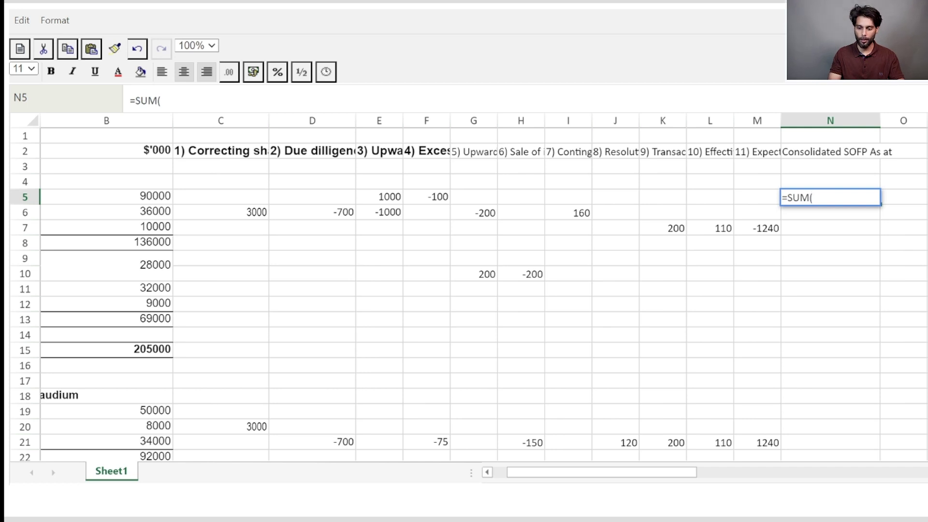
pyautogui.press('Left')
pyautogui.hotkey('shift', 'Left')
pyautogui.hotkey('shift', 'Left')
pyautogui.hotkey('shift', 'Left')
pyautogui.hotkey('shift', 'Left')
pyautogui.hotkey('shift', 'Left')
pyautogui.hotkey('shift', 'Left')
pyautogui.hotkey('shift', 'Left')
pyautogui.hotkey('shift', 'Left')
pyautogui.hotkey('shift', 'Left')
pyautogui.hotkey('shift', 'Left')
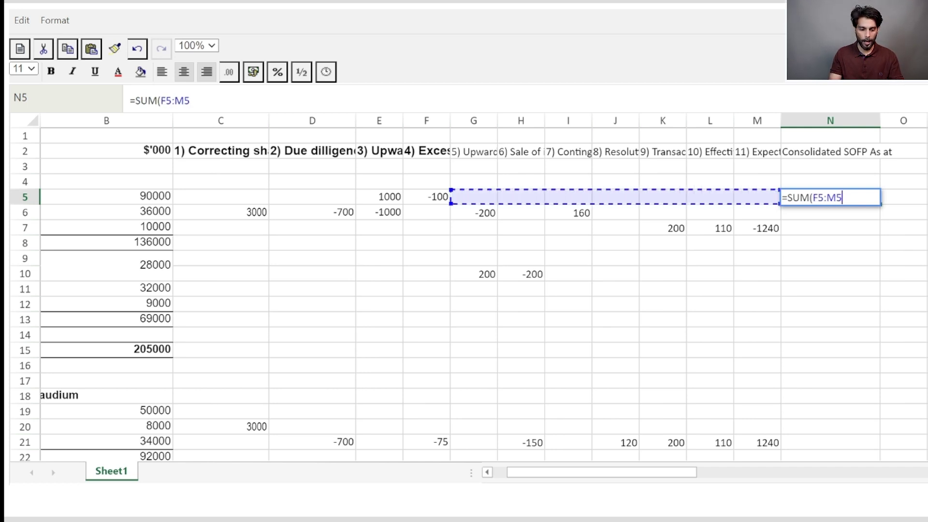
pyautogui.hotkey('shift', 'Left')
pyautogui.press('Return')
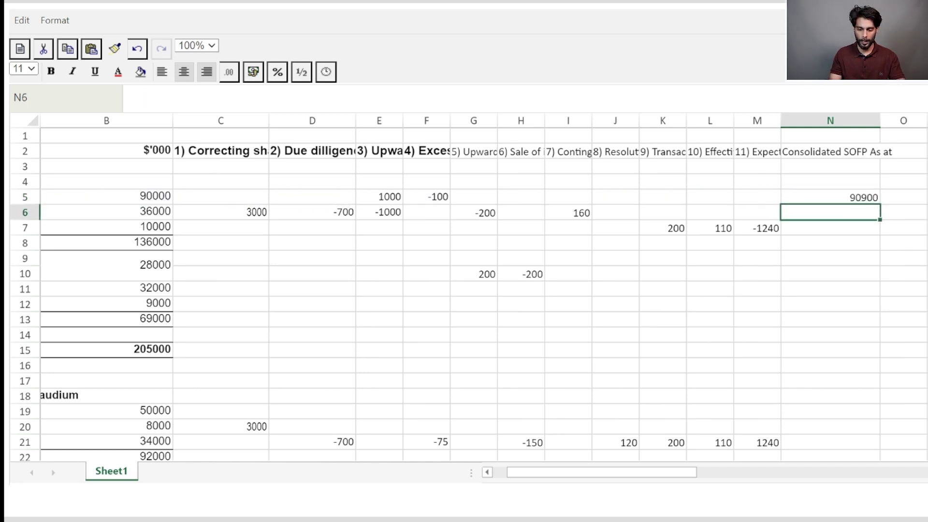
# - Copy the N5 row total formula to N6 and N7 for goodwill and loan to supplier
pyautogui.click(829, 196)
pyautogui.hotkey('ctrl', 'c')
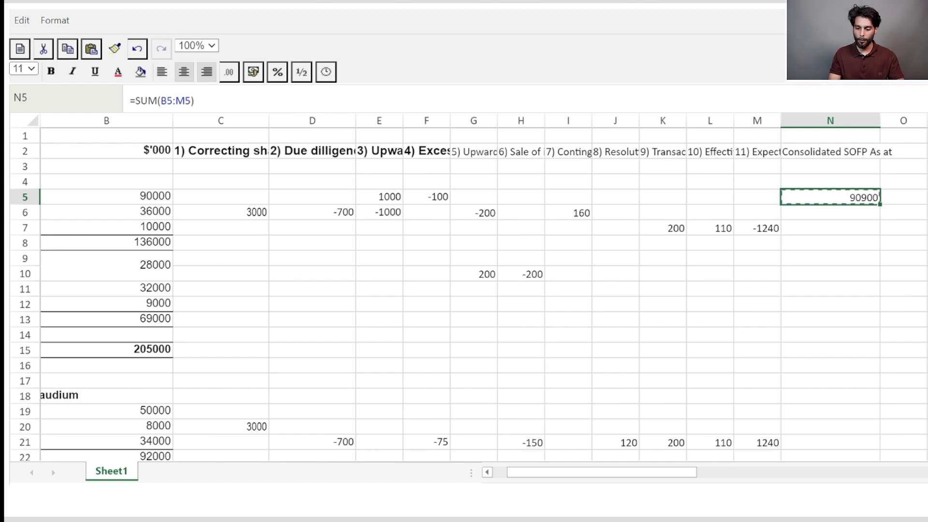
pyautogui.click(830, 213)
pyautogui.hotkey('ctrl', 'v')
pyautogui.press('Return')
pyautogui.hotkey('ctrl', 'v')
pyautogui.press('Return')
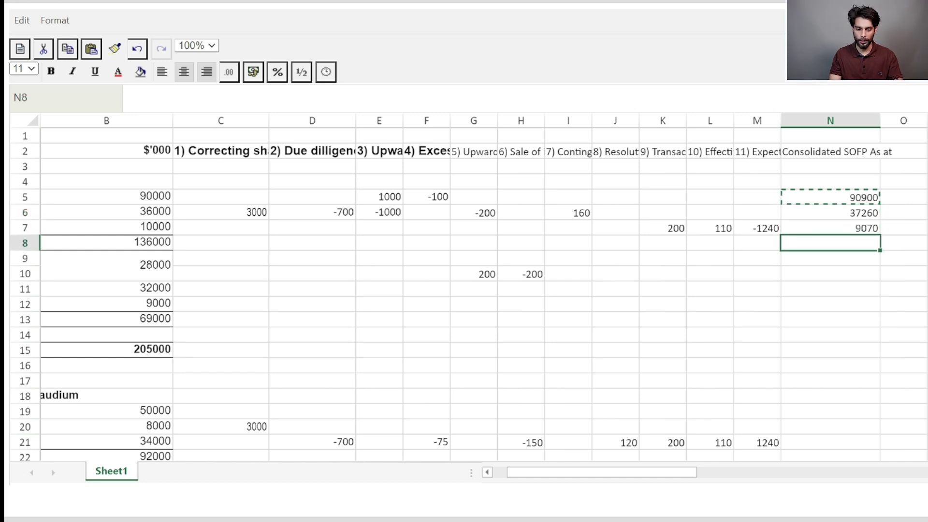
# - Check the label and original figure of row 8, below the non-current assets
pyautogui.press('Left')
pyautogui.press('Left')
pyautogui.press('Left')
pyautogui.press('Left')
pyautogui.press('Left')
pyautogui.press('Left')
pyautogui.press('Left')
pyautogui.press('Left')
pyautogui.press('Left')
pyautogui.press('Left')
pyautogui.press('Left')
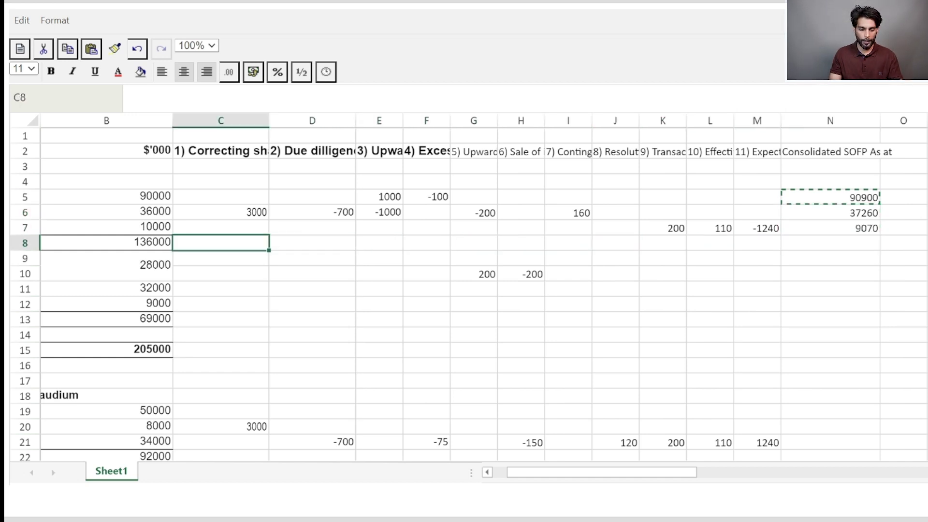
pyautogui.press('Left')
pyautogui.press('Left')
# - Total the non-current assets in N8 with =SUM(N5:N7) and make the total bold
pyautogui.press('Right')
pyautogui.press('Right')
pyautogui.press('Right')
pyautogui.press('Right')
pyautogui.press('Right')
pyautogui.press('Right')
pyautogui.press('Right')
pyautogui.press('Right')
pyautogui.press('Right')
pyautogui.press('Right')
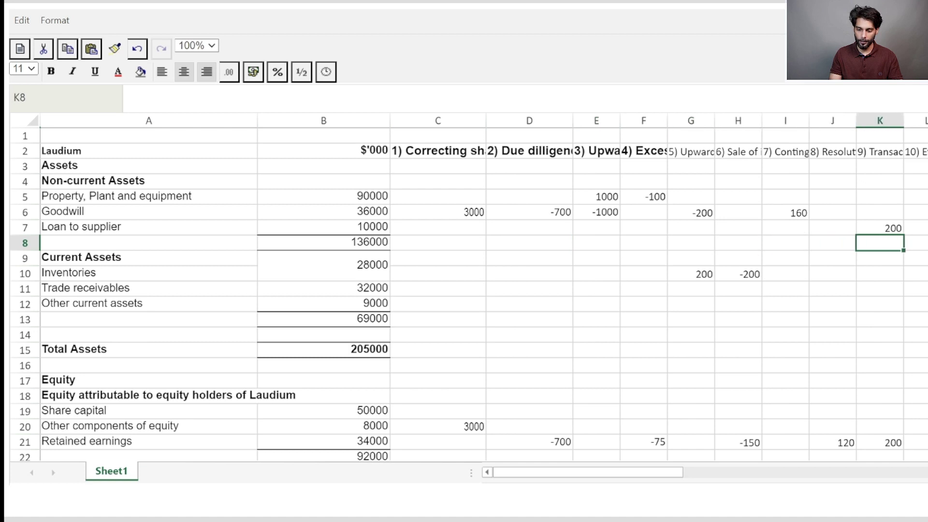
pyautogui.press('Right')
pyautogui.press('Right')
pyautogui.press('Right')
pyautogui.write('=sum')
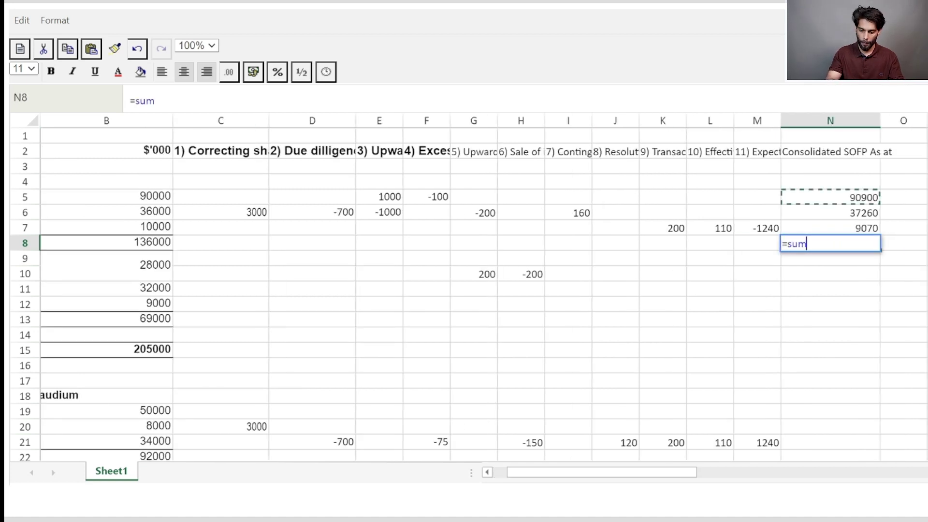
pyautogui.press('Tab')
pyautogui.press('Up')
pyautogui.hotkey('shift', 'Up')
pyautogui.hotkey('shift', 'Up')
pyautogui.press('Return')
pyautogui.press('Up')
pyautogui.hotkey('ctrl', 'b')
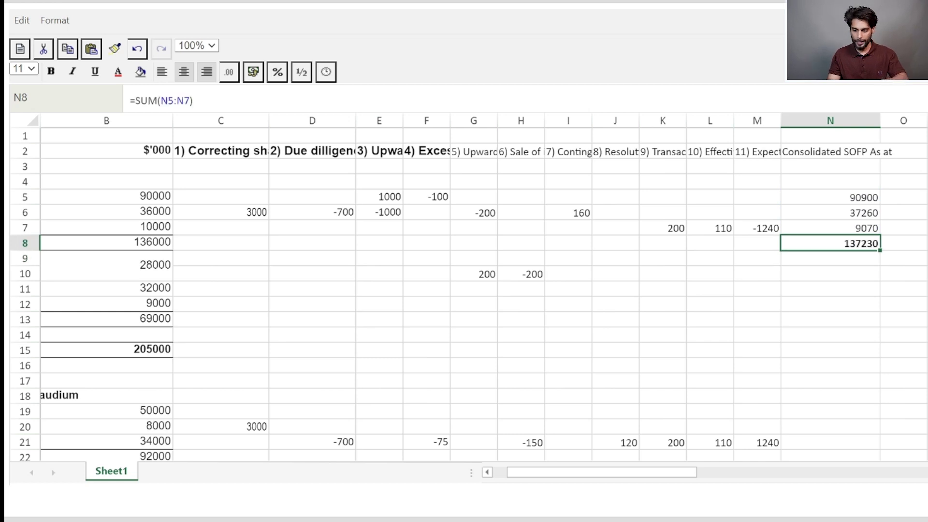
# - Start an addition formula in N10, on the inventories row, with =B9+ referring to the original inventories balance
pyautogui.press('Down')
pyautogui.press('Down')
pyautogui.press('Down')
pyautogui.press('Left')
pyautogui.press('Right')
pyautogui.write('=')
pyautogui.press('Left')
pyautogui.press('Left')
pyautogui.press('Left')
pyautogui.press('Left')
pyautogui.press('Left')
pyautogui.press('Left')
pyautogui.press('Left')
pyautogui.press('Left')
pyautogui.press('Left')
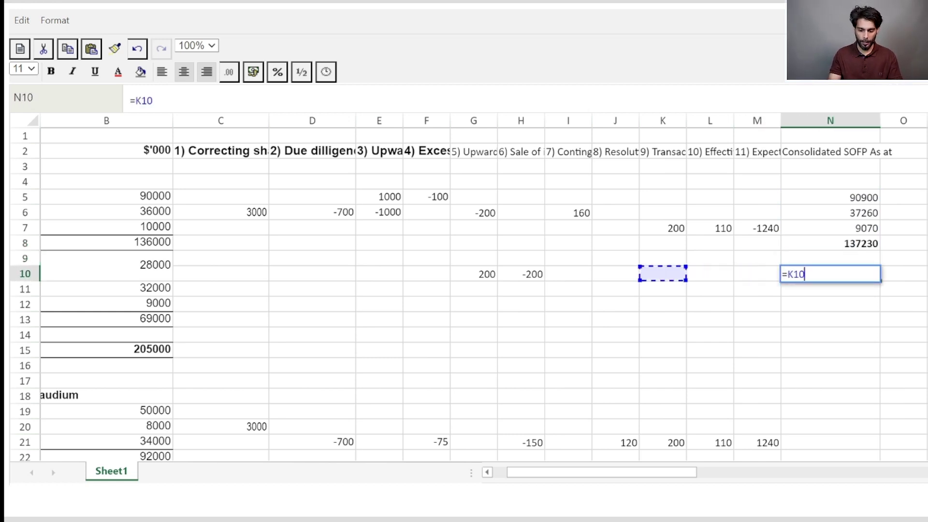
pyautogui.press('Up')
pyautogui.press('Left')
pyautogui.press('Left')
pyautogui.press('Left')
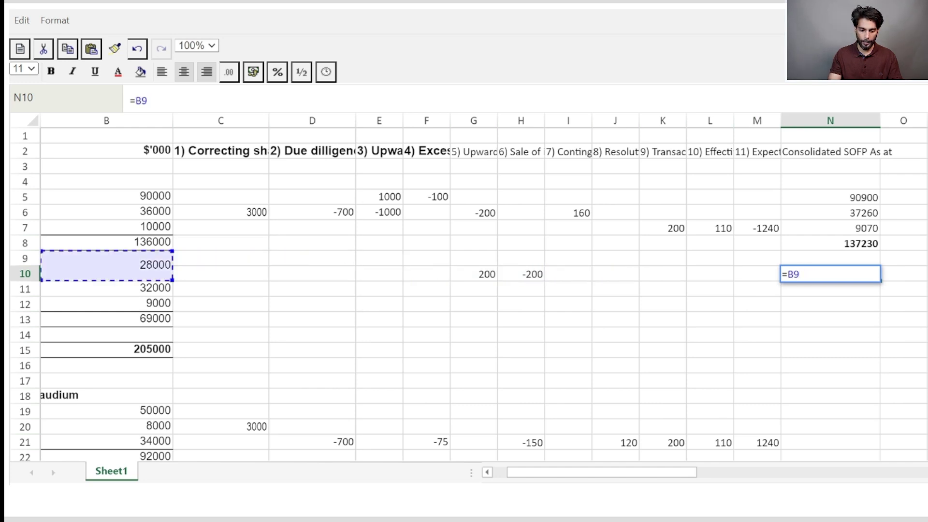
pyautogui.write('+')
pyautogui.press('Left')
pyautogui.press('Left')
pyautogui.press('Up')
pyautogui.press('Up')
pyautogui.press('Up')
pyautogui.press('Up')
pyautogui.press('Up')
pyautogui.press('Up')
pyautogui.press('Up')
pyautogui.press('Up')
pyautogui.press('Up')
pyautogui.press('BackSpace')
pyautogui.press('BackSpace')
pyautogui.press('BackSpace')
pyautogui.press('BackSpace')
pyautogui.press('BackSpace')
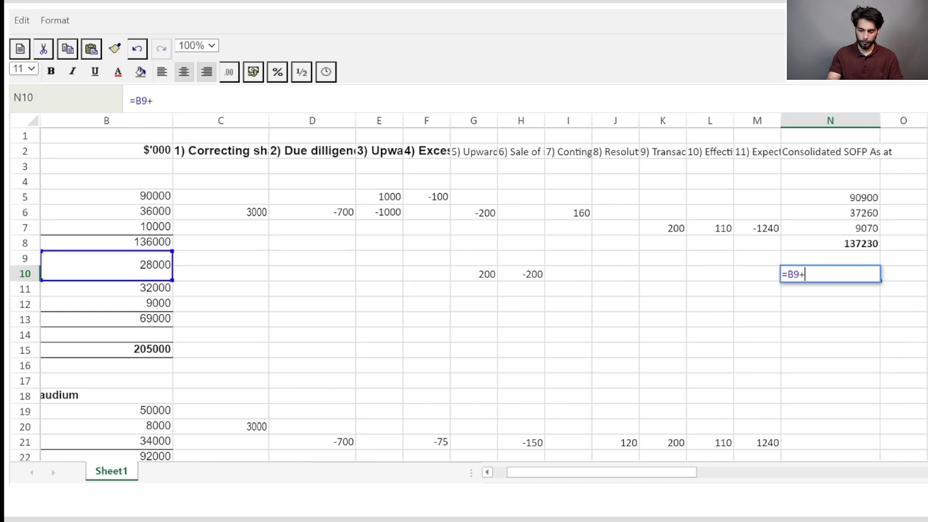
# - Total the inventories row in N10 with =SUM(B9:M10), covering the original balance and its adjustments
pyautogui.write('sum')
pyautogui.press('Tab')
pyautogui.press('Left')
pyautogui.hotkey('shift', 'Left')
pyautogui.hotkey('shift', 'Left')
pyautogui.hotkey('shift', 'Left')
pyautogui.hotkey('shift', 'Left')
pyautogui.hotkey('shift', 'Left')
pyautogui.hotkey('shift', 'Left')
pyautogui.hotkey('shift', 'Left')
pyautogui.hotkey('shift', 'Left')
pyautogui.hotkey('shift', 'Left')
pyautogui.hotkey('shift', 'Left')
pyautogui.hotkey('shift', 'Left')
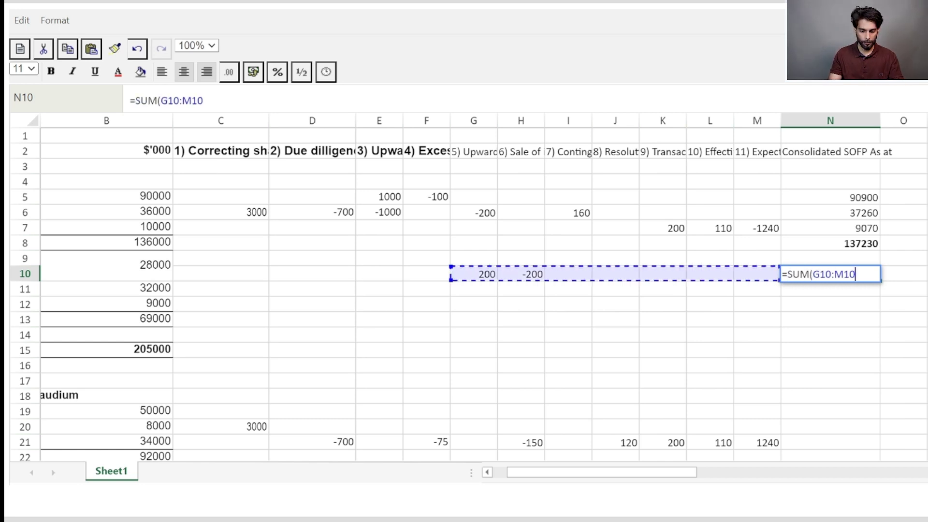
pyautogui.hotkey('shift', 'Up')
pyautogui.hotkey('ctrl', 'Return')
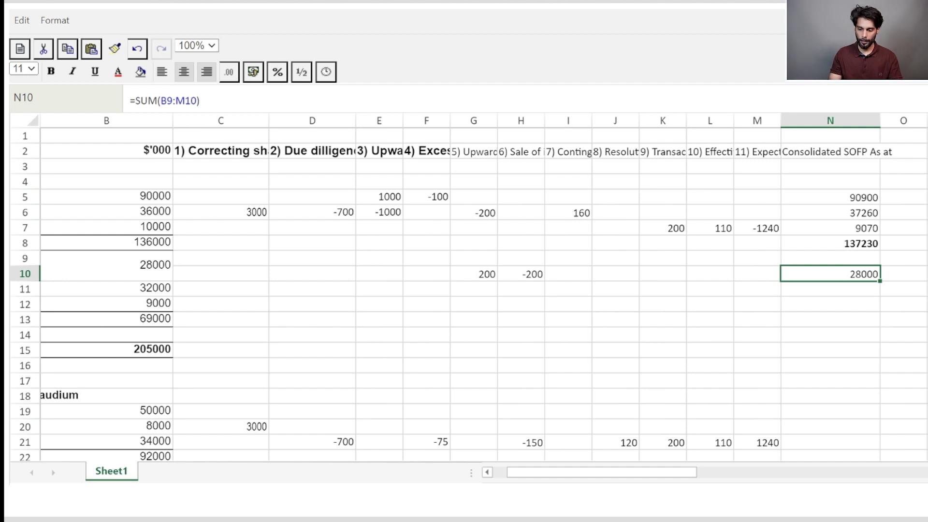
# - Total the trade receivables row in N11 with =SUM(B11:M11)
pyautogui.press('Down')
pyautogui.write('=su')
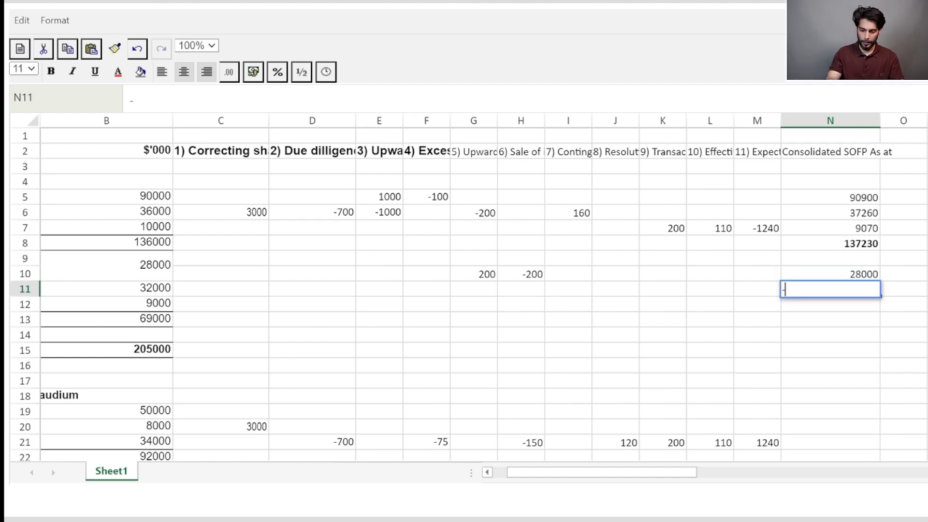
pyautogui.write('m(')
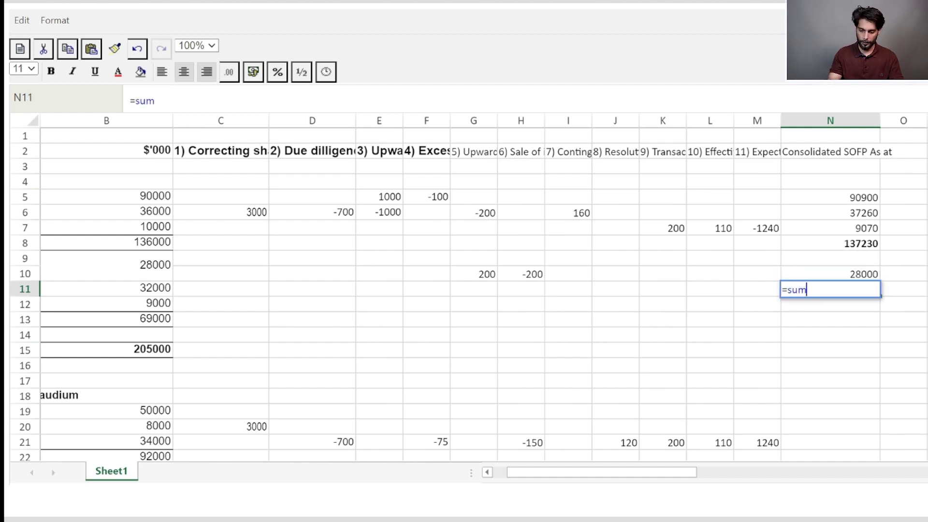
pyautogui.press('Left')
pyautogui.hotkey('shift', 'Left')
pyautogui.hotkey('shift', 'Left')
pyautogui.hotkey('shift', 'Left')
pyautogui.hotkey('shift', 'Left')
pyautogui.hotkey('shift', 'Left')
pyautogui.hotkey('shift', 'Left')
pyautogui.hotkey('shift', 'Left')
pyautogui.hotkey('shift', 'Left')
pyautogui.hotkey('shift', 'Left')
pyautogui.hotkey('shift', 'Left')
pyautogui.hotkey('shift', 'Left')
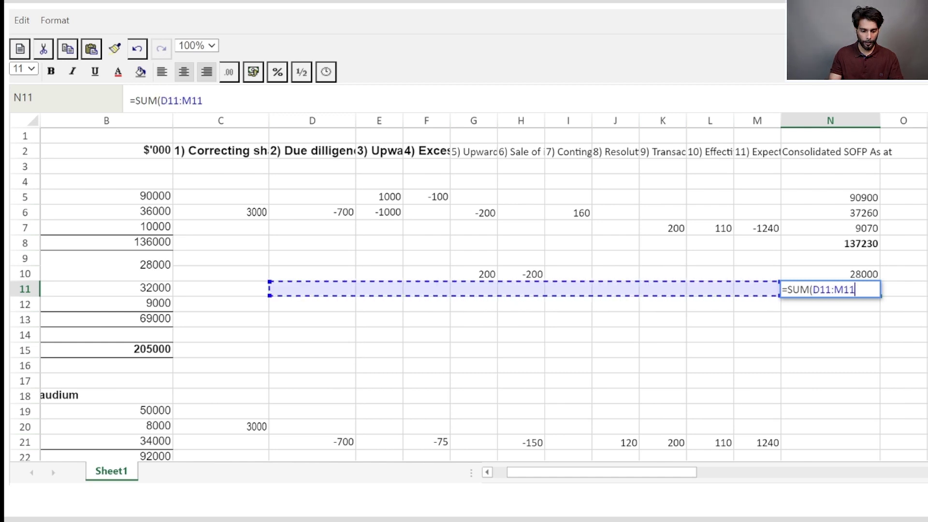
pyautogui.press('Return')
# - Copy the trade receivables total formula from N11 to N12 for other current assets
pyautogui.press('Up')
pyautogui.hotkey('ctrl', 'c')
pyautogui.press('Down')
pyautogui.hotkey('ctrl', 'v')
# - Total the current assets in N13 with =SUM(N10:N12)
pyautogui.press('Down')
pyautogui.press('Down')
pyautogui.press('Up')
pyautogui.write('=sum(')
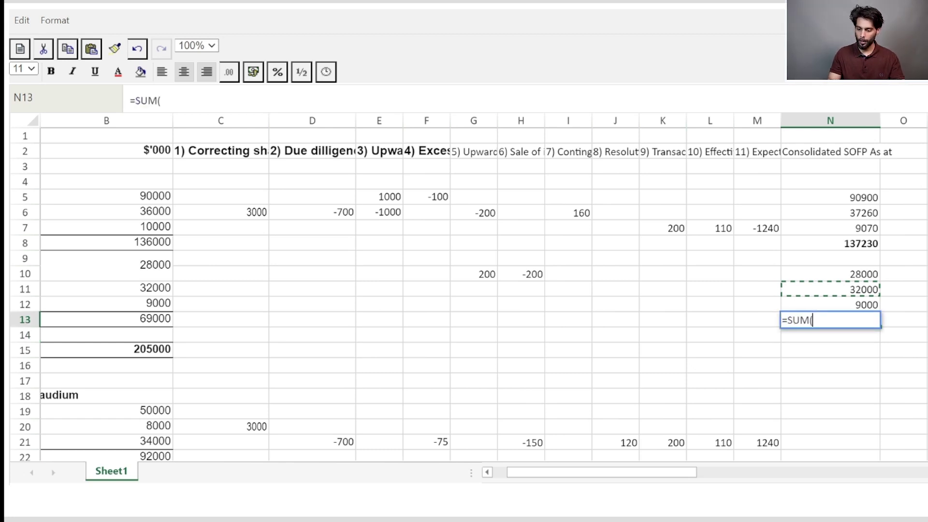
pyautogui.press('Up')
pyautogui.press('Up')
pyautogui.press('Up')
pyautogui.hotkey('shift', 'Down')
pyautogui.hotkey('shift', 'Down')
pyautogui.press('Return')
pyautogui.press('Up')
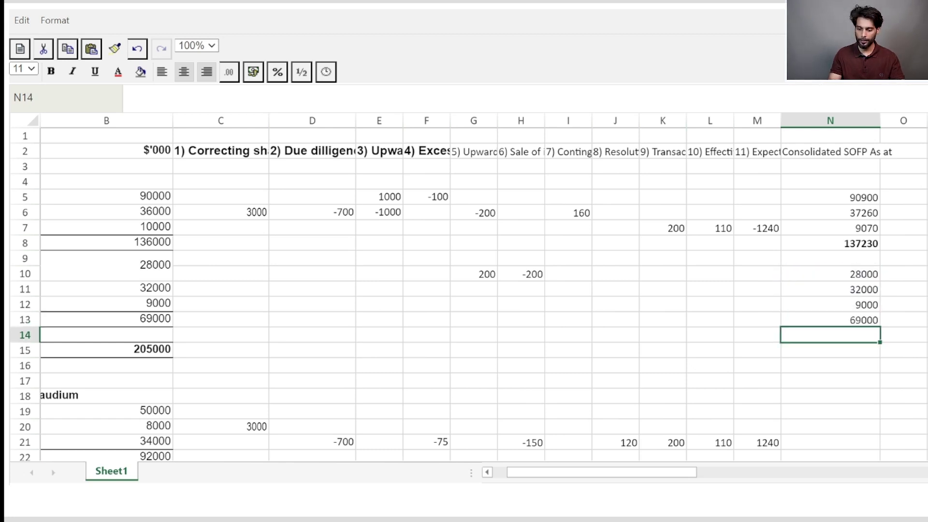
# - Check the label and original figure of row 13 and make the current assets total in N13 bold
pyautogui.press('Left')
pyautogui.press('Left')
pyautogui.press('Home')
pyautogui.press('Right')
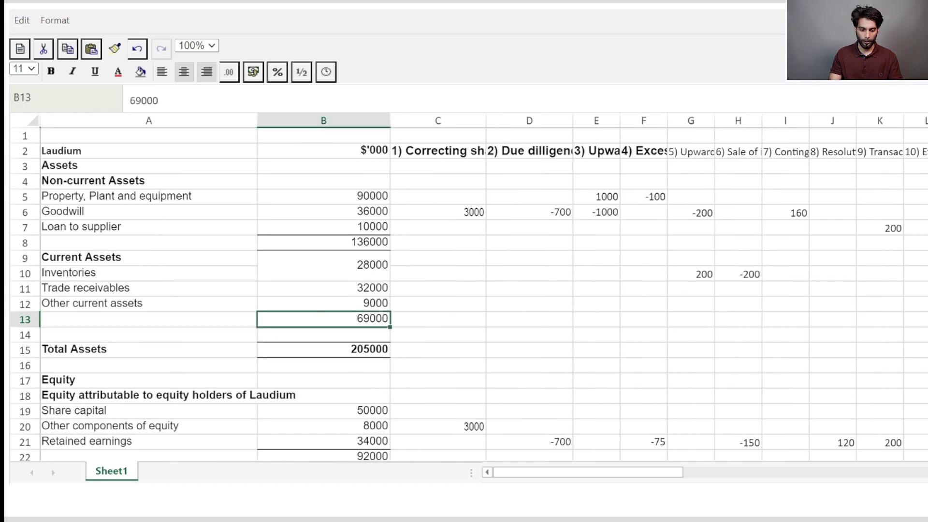
pyautogui.press('Right')
pyautogui.press('Right')
pyautogui.press('Right')
pyautogui.press('Right')
pyautogui.press('Right')
pyautogui.press('Right')
pyautogui.press('Right')
pyautogui.press('Right')
pyautogui.press('Right')
pyautogui.press('Right')
pyautogui.press('Right')
pyautogui.press('Right')
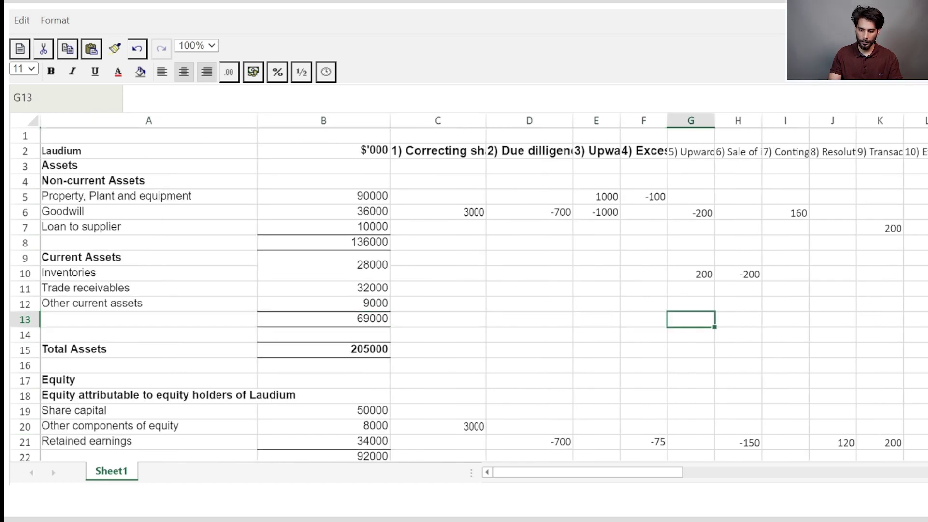
pyautogui.hotkey('ctrl', 'b')
# - Calculate total assets in N15 with =N8+N13 and make the result bold
pyautogui.press('Down')
pyautogui.press('Down')
pyautogui.press('Left')
pyautogui.press('Right')
pyautogui.write('=')
pyautogui.press('Up')
pyautogui.press('Up')
pyautogui.press('Up')
pyautogui.press('Up')
pyautogui.press('Up')
pyautogui.press('Up')
pyautogui.press('Up')
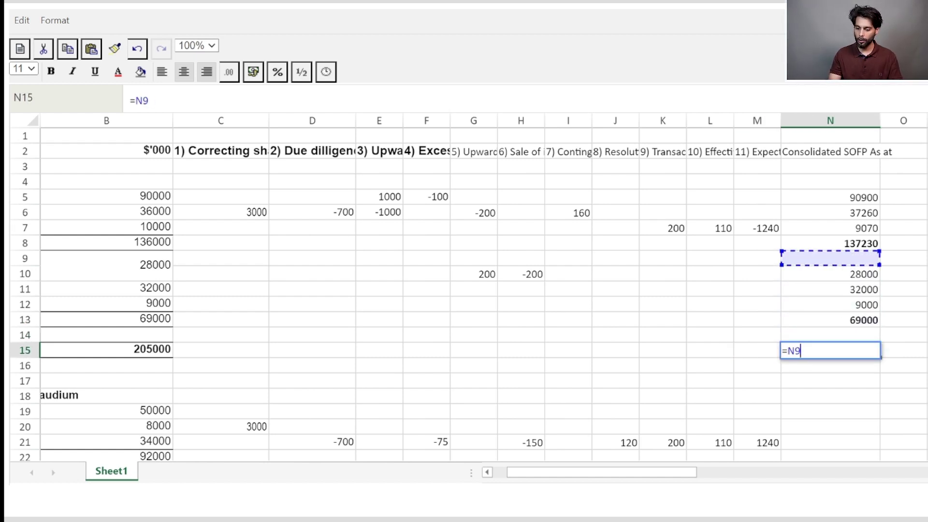
pyautogui.write('+')
pyautogui.press('Up')
pyautogui.press('Up')
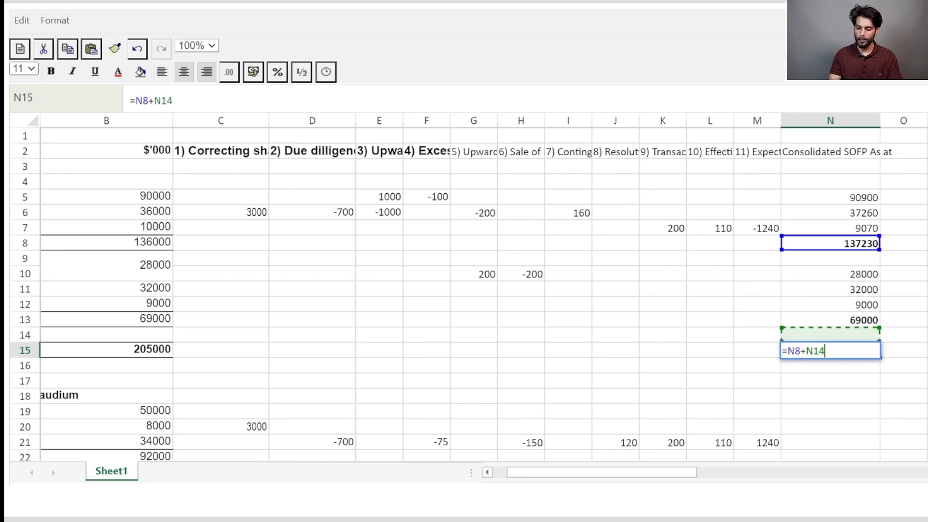
pyautogui.press('Return')
pyautogui.press('Up')
pyautogui.hotkey('ctrl', 'b')
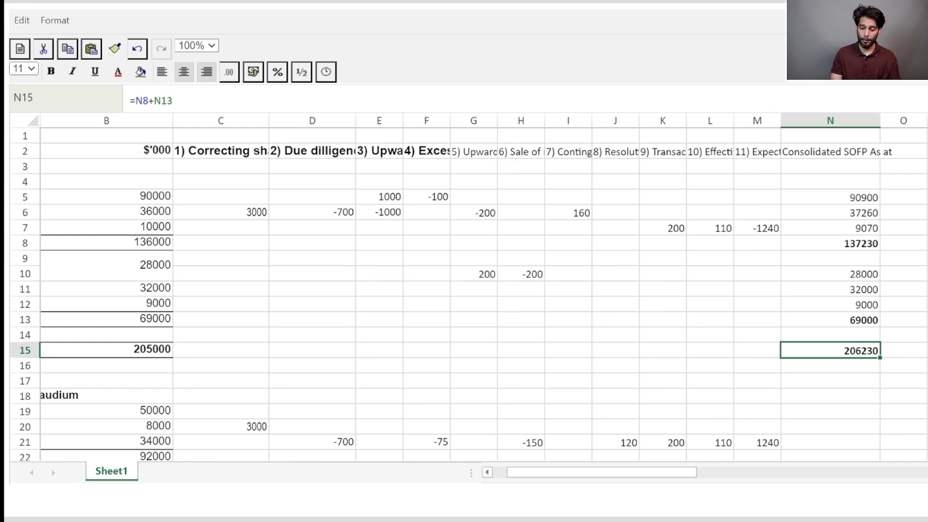
# - Examine the labels and original figures of the equity section, from share capital to total equity
pyautogui.scroll(-1, 452, 293)
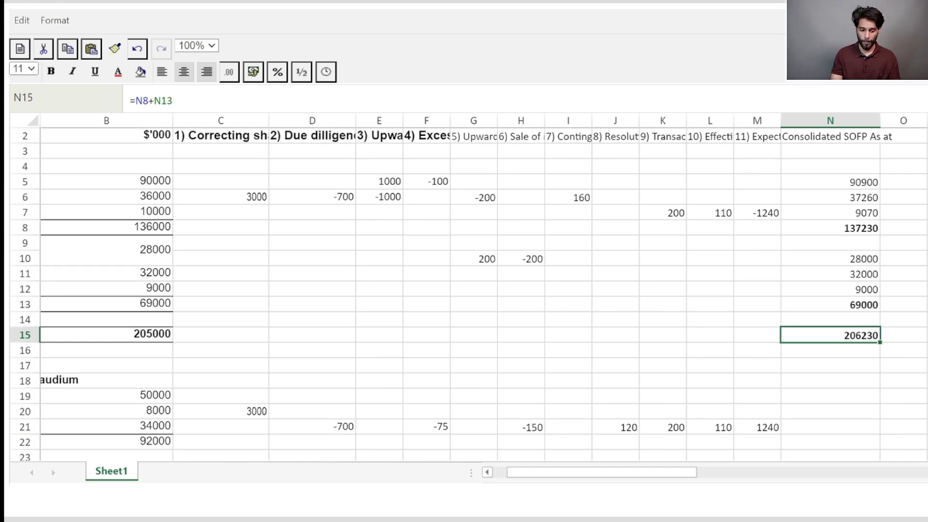
pyautogui.press('Down')
pyautogui.press('Down')
pyautogui.press('Down')
pyautogui.press('Down')
pyautogui.press('Left')
pyautogui.press('Left')
pyautogui.press('Left')
pyautogui.press('Left')
pyautogui.press('Left')
pyautogui.press('Left')
pyautogui.press('Left')
pyautogui.press('Left')
pyautogui.press('Left')
pyautogui.press('Left')
pyautogui.press('Left')
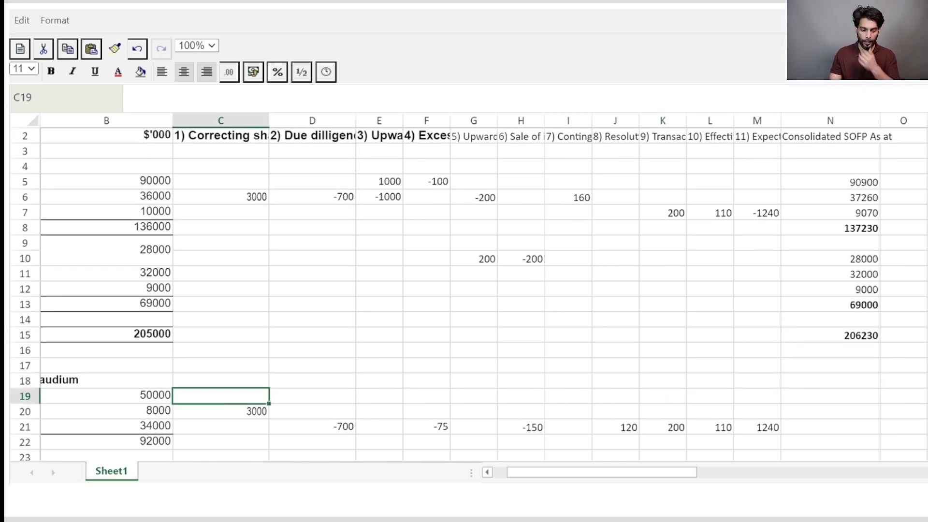
pyautogui.press('Left')
pyautogui.press('Left')
pyautogui.press('Down')
pyautogui.press('Down')
pyautogui.press('Down')
pyautogui.press('Down')
pyautogui.press('Down')
pyautogui.press('Down')
pyautogui.press('Down')
pyautogui.press('Down')
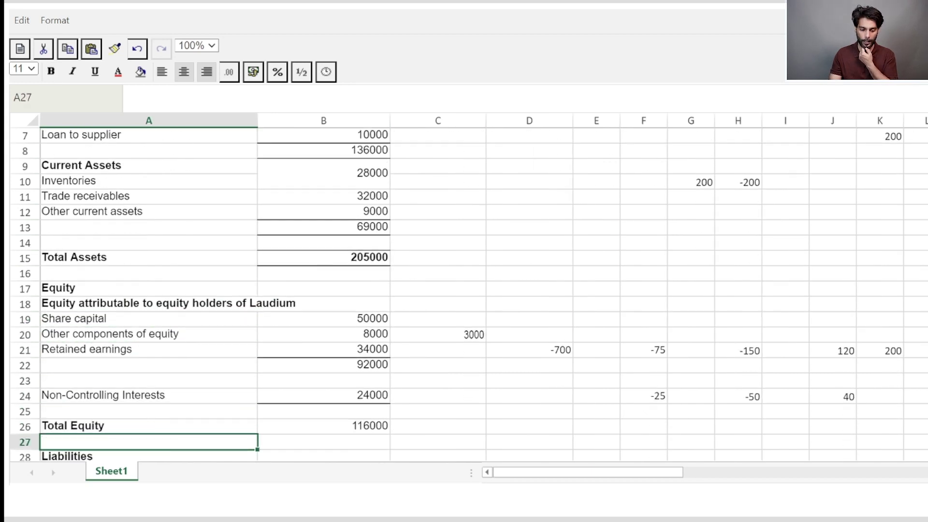
pyautogui.press('Up')
pyautogui.press('Up')
pyautogui.press('Up')
pyautogui.press('Up')
pyautogui.press('Up')
pyautogui.press('Down')
pyautogui.press('Down')
pyautogui.press('Down')
pyautogui.press('Up')
pyautogui.press('Up')
pyautogui.press('Up')
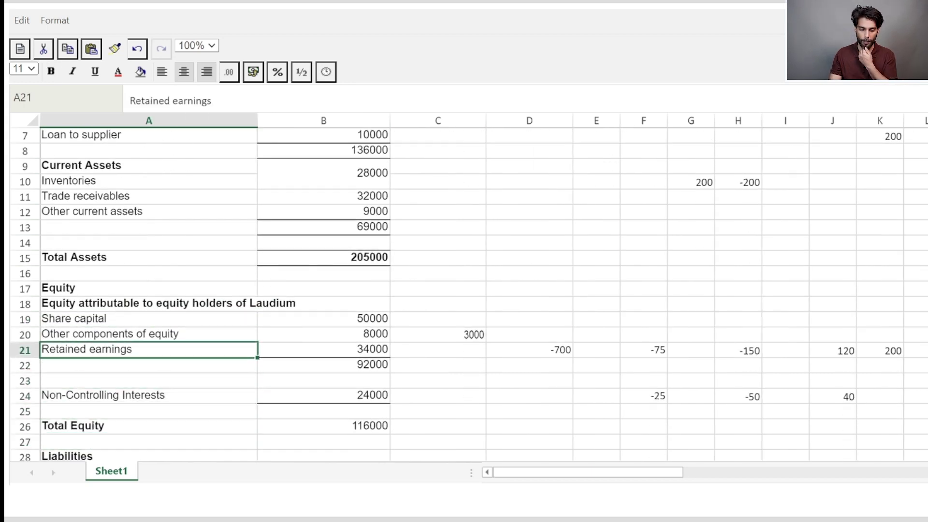
# - Total the share capital row in N19 with =SUM(B19:M19)
pyautogui.press('Up')
pyautogui.press('Up')
pyautogui.press('Up')
pyautogui.press('Right')
pyautogui.press('Right')
pyautogui.press('Right')
pyautogui.press('Right')
pyautogui.press('Right')
pyautogui.press('Right')
pyautogui.press('Right')
pyautogui.press('Right')
pyautogui.press('Right')
pyautogui.press('Right')
pyautogui.press('Right')
pyautogui.press('Right')
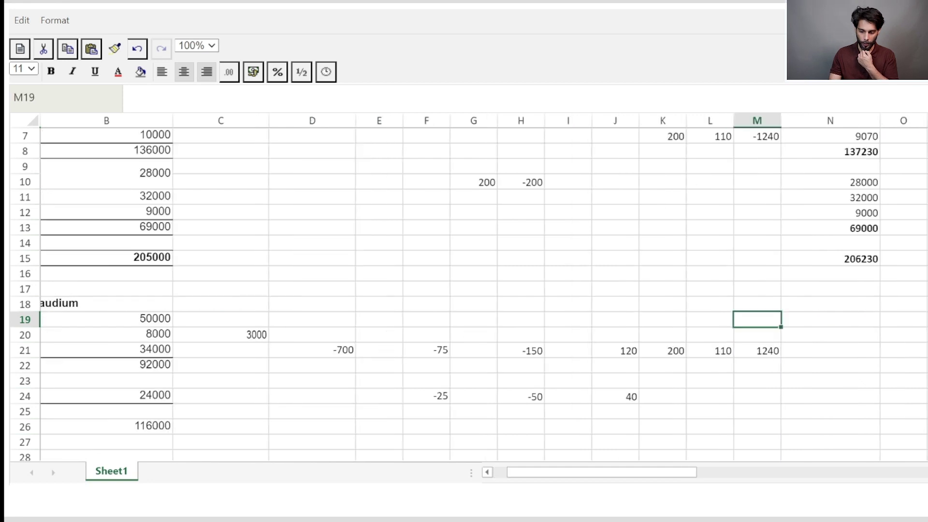
pyautogui.press('Right')
pyautogui.write('=s')
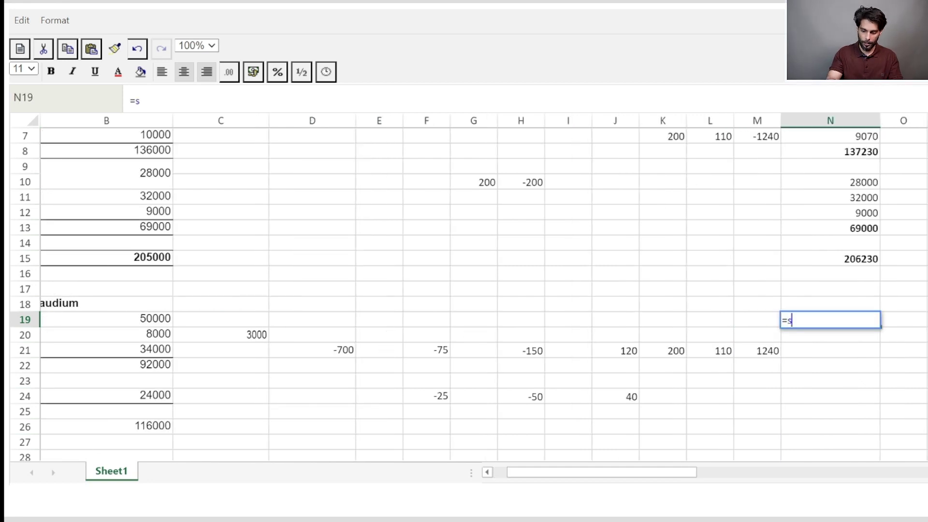
pyautogui.write('um(')
pyautogui.press('Left')
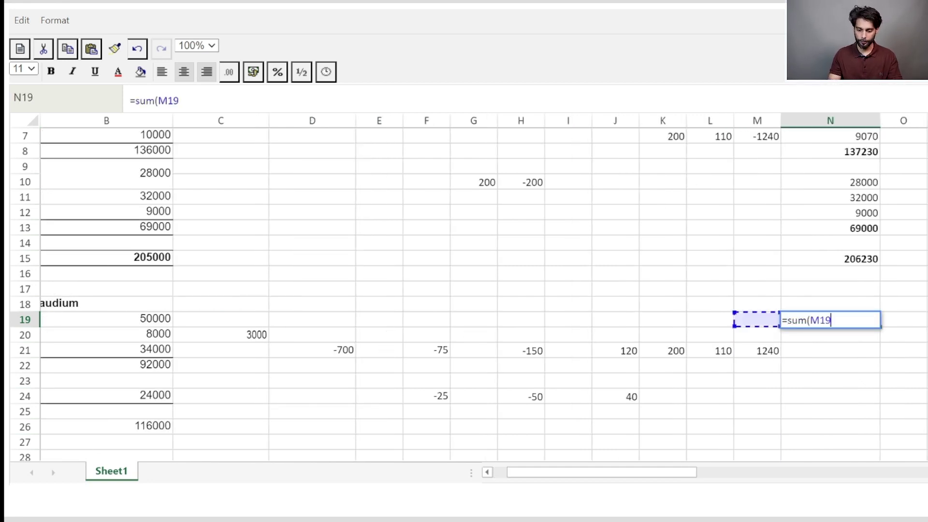
pyautogui.hotkey('shift', 'Left')
pyautogui.hotkey('shift', 'Left')
pyautogui.hotkey('shift', 'Left')
pyautogui.hotkey('shift', 'Left')
pyautogui.hotkey('shift', 'Left')
pyautogui.hotkey('shift', 'Left')
pyautogui.hotkey('shift', 'Left')
pyautogui.hotkey('shift', 'Left')
pyautogui.hotkey('shift', 'Left')
pyautogui.hotkey('shift', 'Left')
pyautogui.hotkey('shift', 'Left')
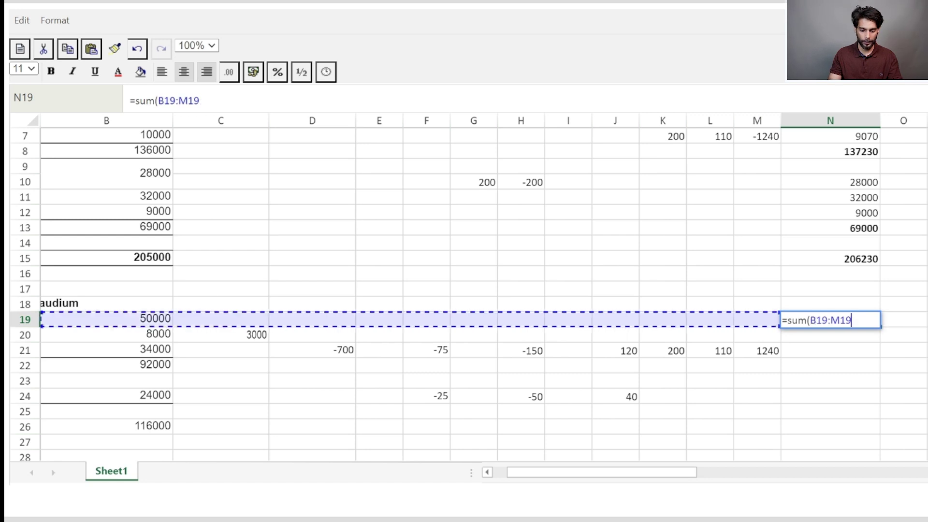
pyautogui.press('Return')
# - Copy the share capital row total from N19 into N20 and N21 for other components of equity and retained earnings
pyautogui.press('Up')
pyautogui.hotkey('ctrl', 'c')
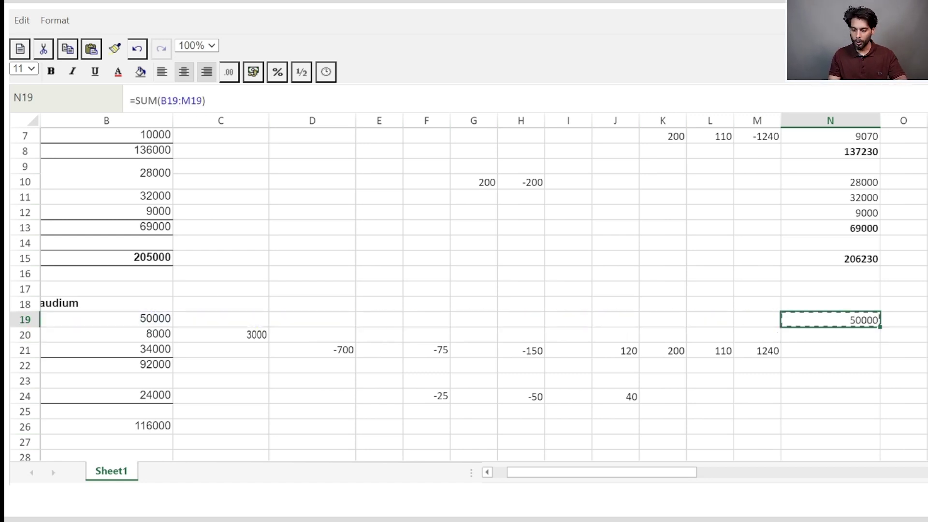
pyautogui.press('Down')
pyautogui.hotkey('ctrl', 'v')
pyautogui.press('Down')
pyautogui.hotkey('ctrl', 'v')
# - Total the equity attributable to Laudium's holders in N22 with =SUM(N19:N21) and make the result bold
pyautogui.press('Down')
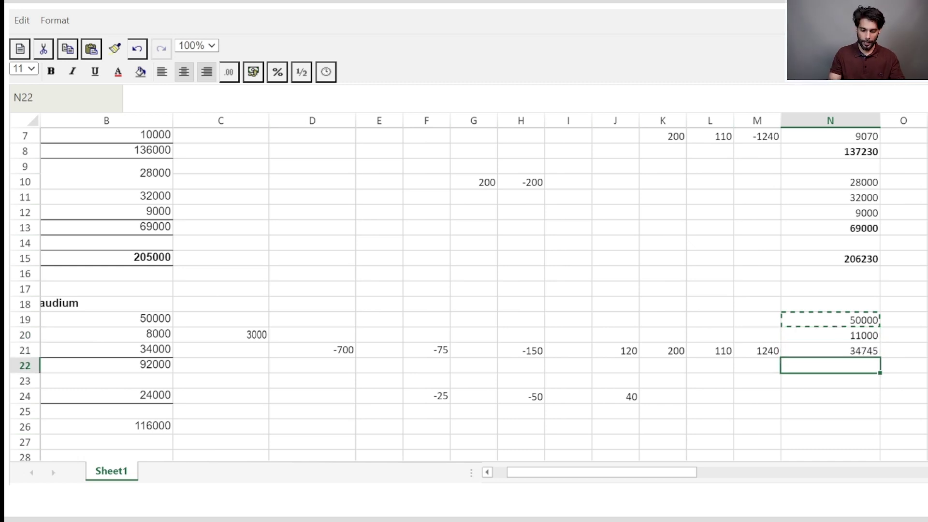
pyautogui.hotkey('ctrl', 'Left')
pyautogui.press('Left')
pyautogui.press('Right')
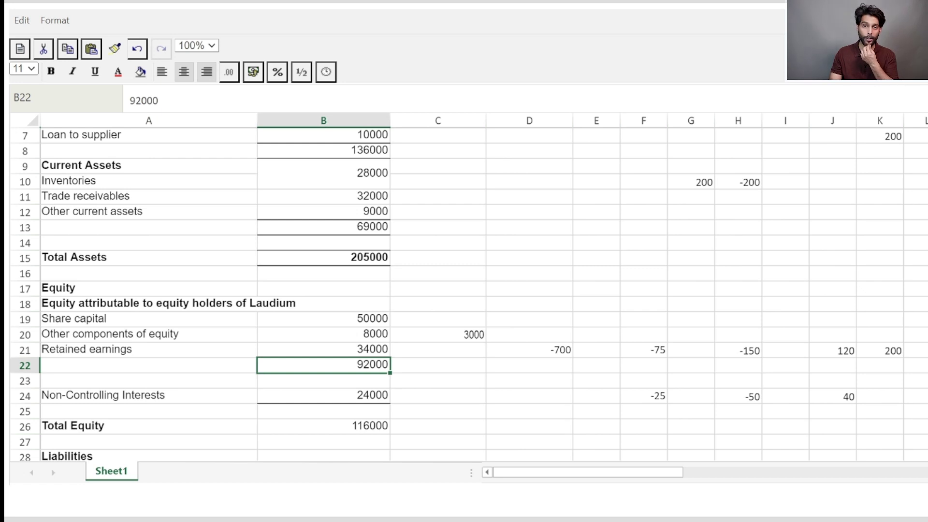
pyautogui.press('Right')
pyautogui.press('Right')
pyautogui.press('Right')
pyautogui.press('Right')
pyautogui.press('Right')
pyautogui.press('Right')
pyautogui.press('Right')
pyautogui.press('Right')
pyautogui.press('Right')
pyautogui.press('Right')
pyautogui.press('Right')
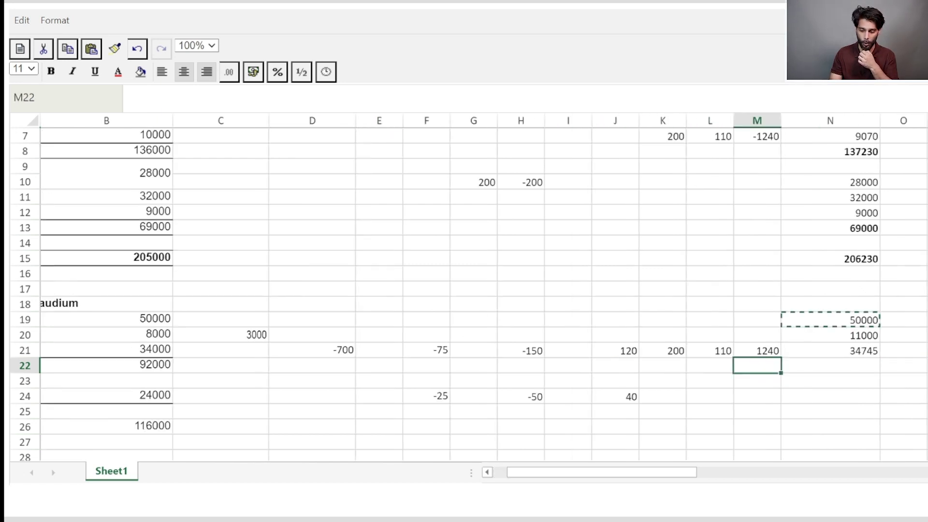
pyautogui.press('Right')
pyautogui.write('=sum')
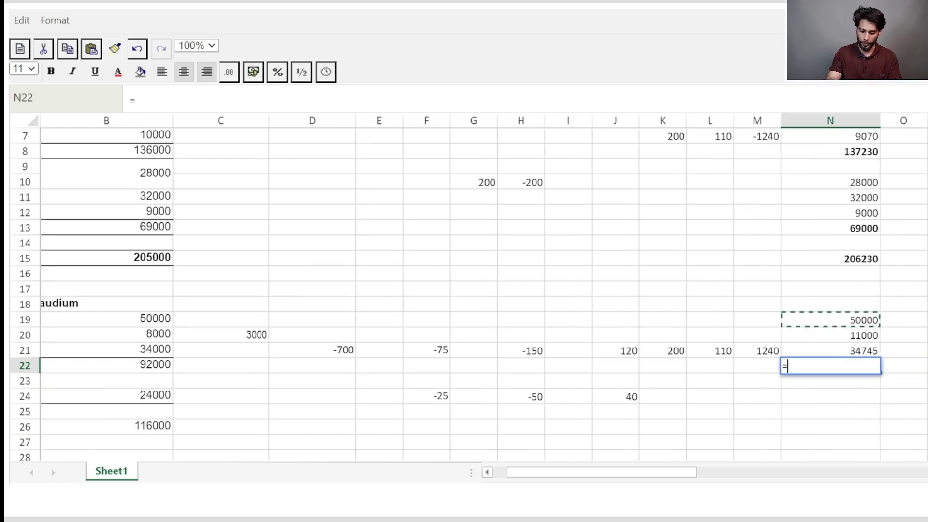
pyautogui.press('Tab')
pyautogui.press('Up')
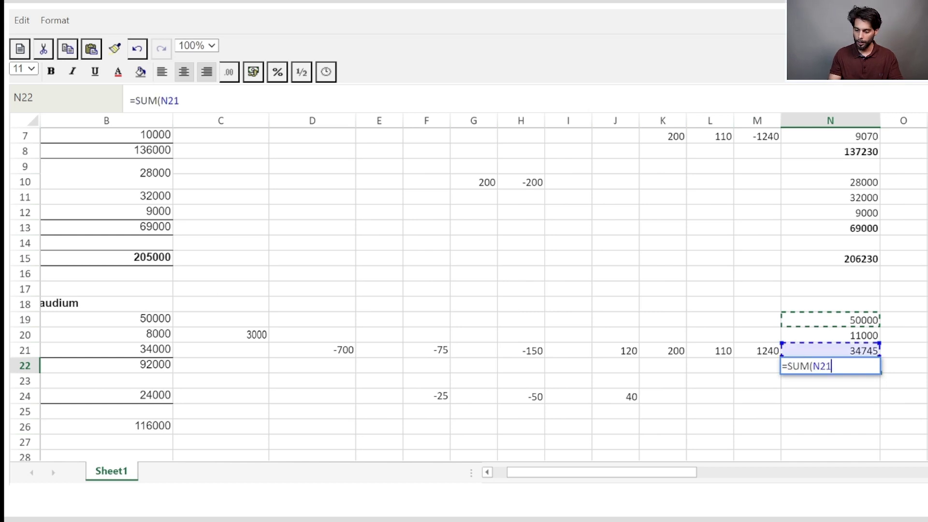
pyautogui.hotkey('shift', 'Up')
pyautogui.hotkey('shift', 'Up')
pyautogui.press('Return')
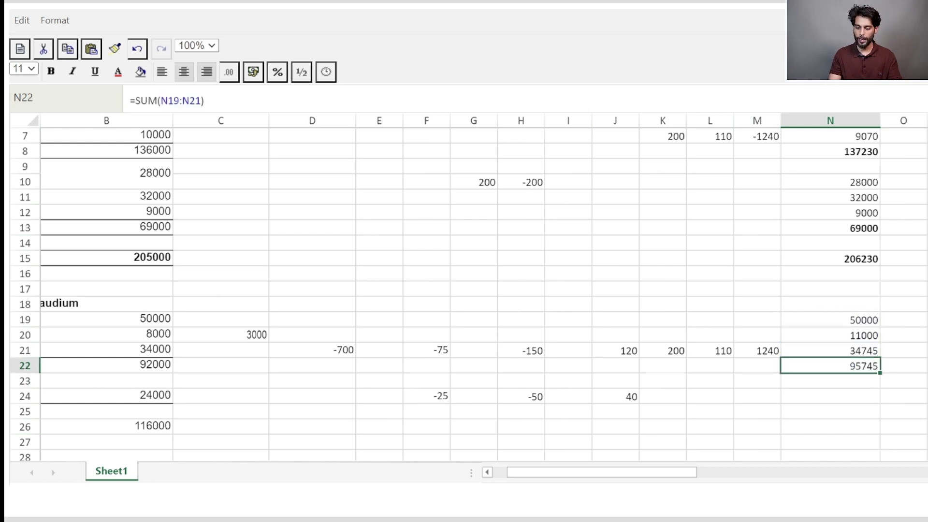
pyautogui.hotkey('ctrl', 'b')
pyautogui.press('Down')
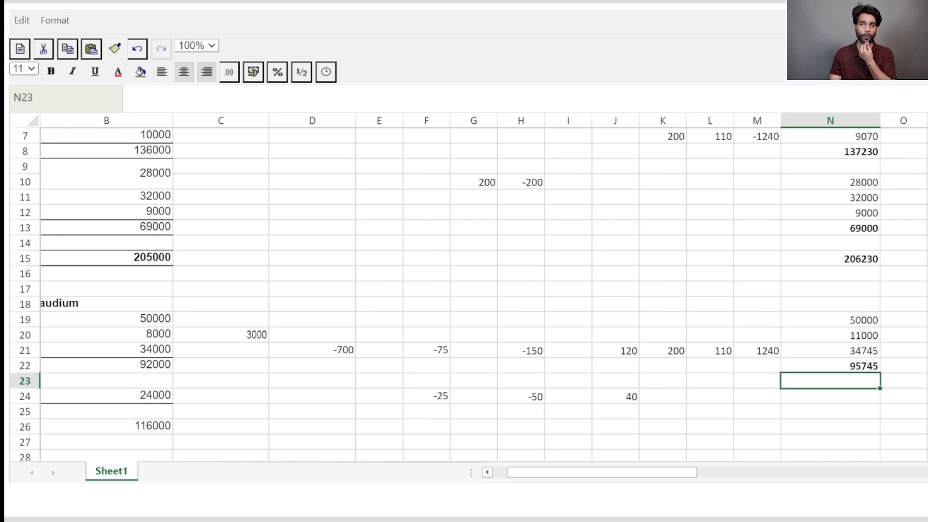
# - Total the non-controlling interests row in N24 with =SUM(B24:M24) and make the result bold
pyautogui.press('Down')
pyautogui.press('Down')
pyautogui.press('Up')
pyautogui.write('=sum')
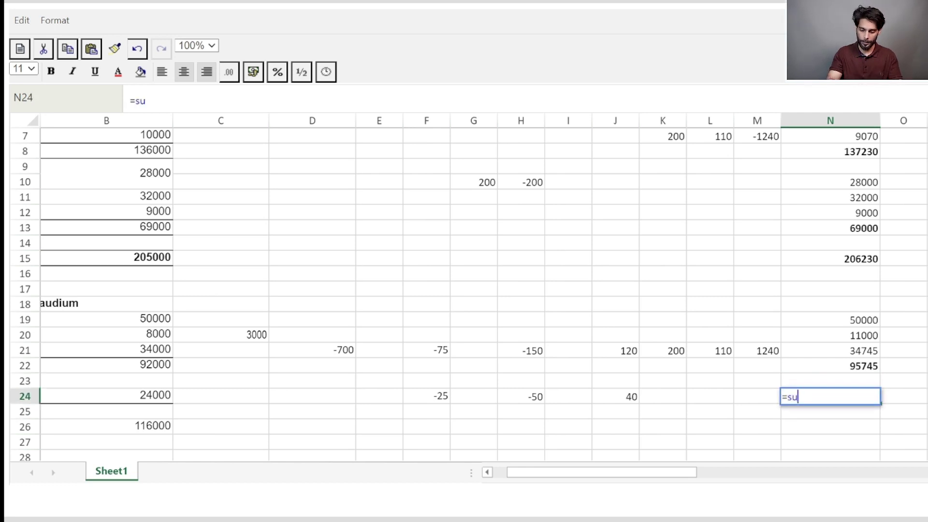
pyautogui.press('Tab')
pyautogui.press('Left')
pyautogui.hotkey('shift', 'Left')
pyautogui.hotkey('shift', 'Left')
pyautogui.hotkey('shift', 'Left')
pyautogui.hotkey('shift', 'Left')
pyautogui.hotkey('shift', 'Left')
pyautogui.hotkey('shift', 'Left')
pyautogui.hotkey('shift', 'Left')
pyautogui.hotkey('shift', 'Left')
pyautogui.hotkey('shift', 'Left')
pyautogui.hotkey('shift', 'Left')
pyautogui.hotkey('shift', 'Left')
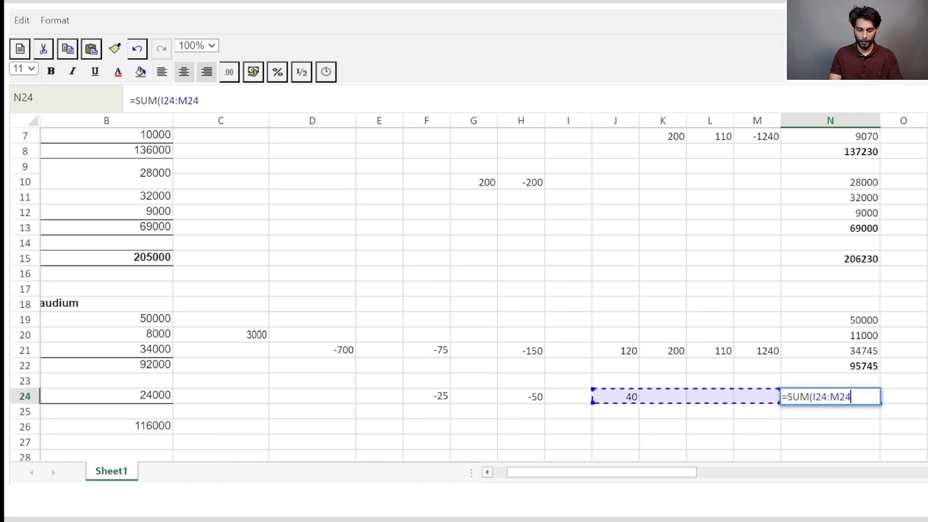
pyautogui.press('Return')
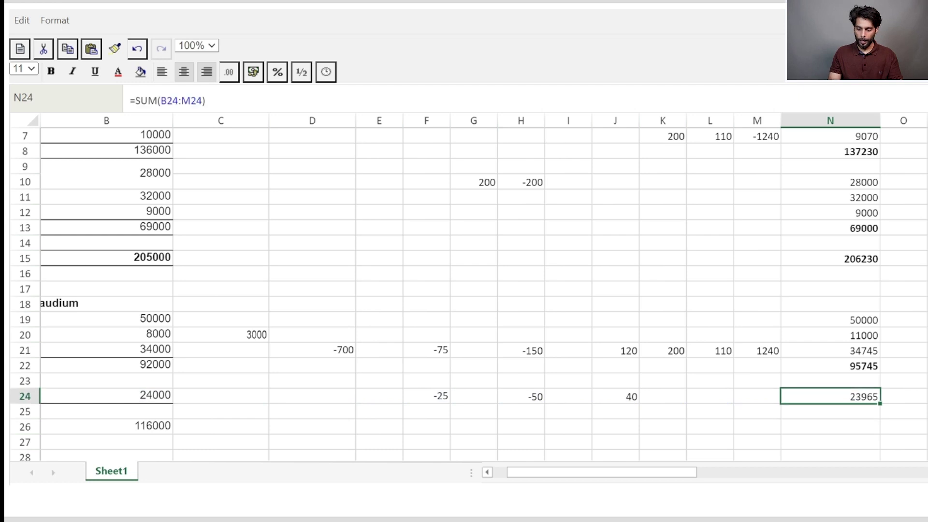
# - Check the row labels in column A around total equity and the start of the liabilities section
pyautogui.press('Down')
pyautogui.press('Down')
pyautogui.press('Left')
pyautogui.press('Left')
pyautogui.press('Left')
pyautogui.press('Left')
pyautogui.press('Left')
pyautogui.press('Left')
pyautogui.press('Left')
pyautogui.press('Left')
pyautogui.press('Left')
pyautogui.press('Left')
pyautogui.press('Left')
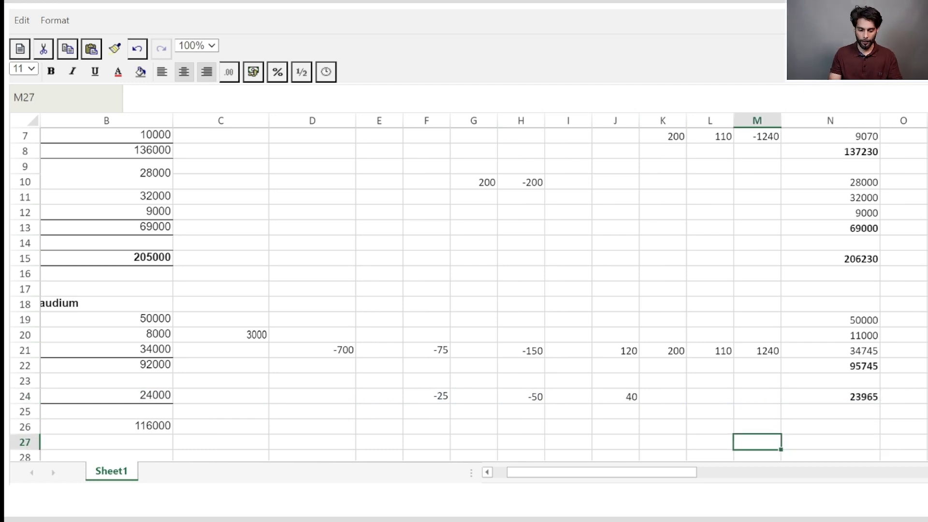
pyautogui.press('Left')
pyautogui.press('Left')
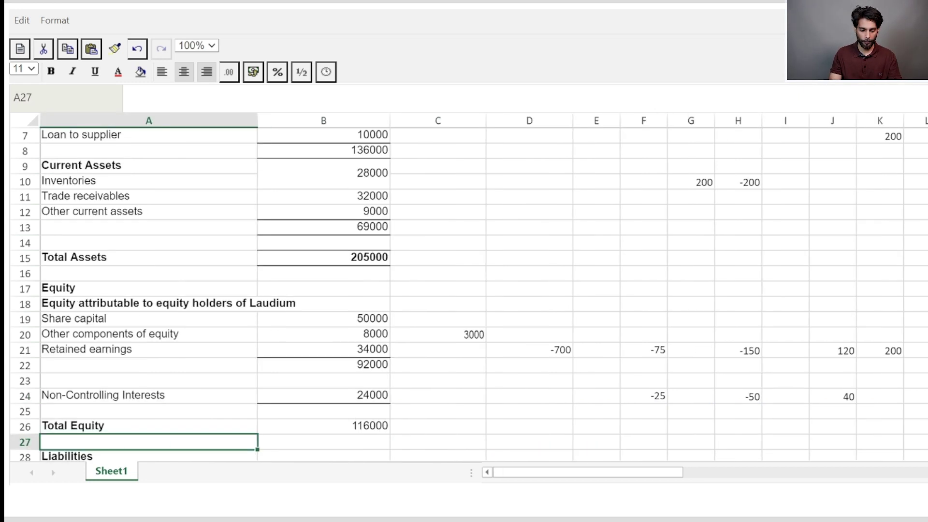
pyautogui.press('Down')
pyautogui.press('Down')
pyautogui.press('Up')
pyautogui.press('Up')
pyautogui.press('Up')
# - Calculate total equity in N26 with =N22+N24 and make the result bold
pyautogui.press('Right')
pyautogui.press('Right')
pyautogui.press('Right')
pyautogui.press('Right')
pyautogui.press('Right')
pyautogui.press('Right')
pyautogui.press('Right')
pyautogui.press('Right')
pyautogui.press('Right')
pyautogui.press('Right')
pyautogui.press('Right')
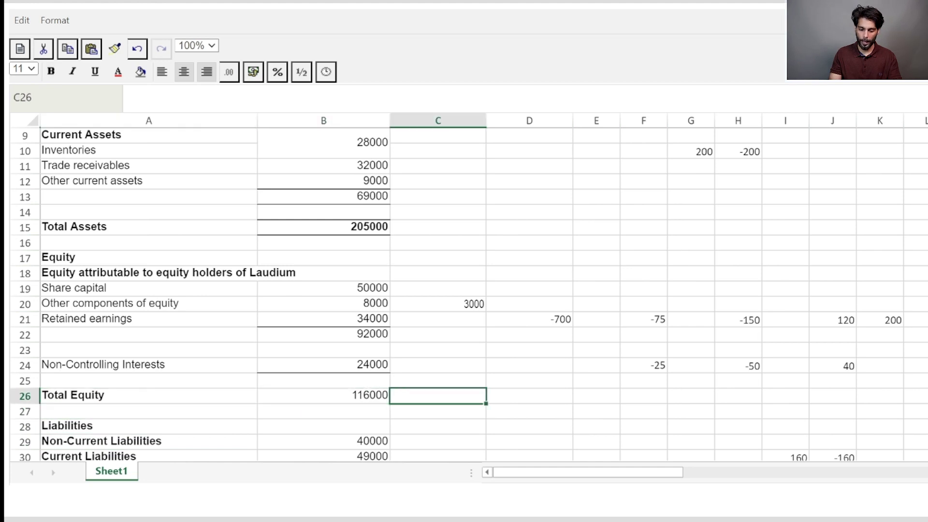
pyautogui.press('Right')
pyautogui.press('Right')
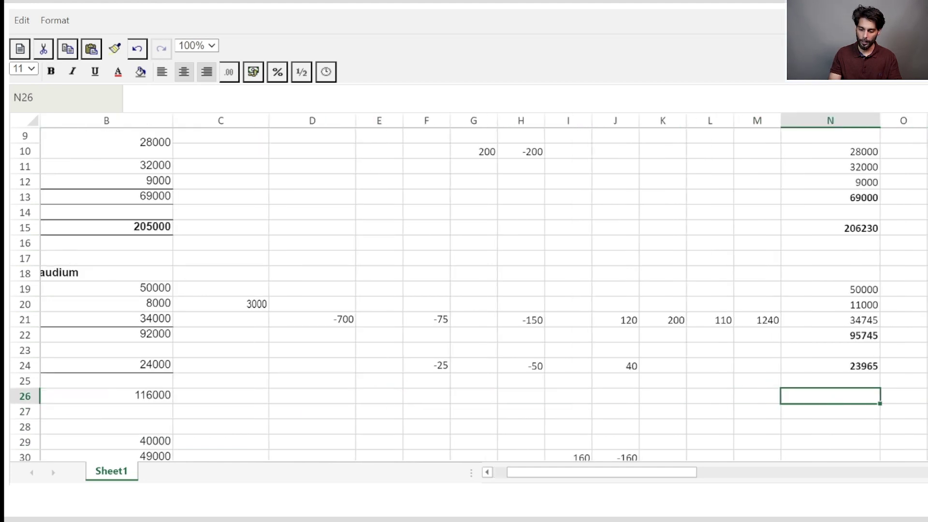
pyautogui.write('=')
pyautogui.press('Up')
pyautogui.press('Up')
pyautogui.press('Up')
pyautogui.press('Up')
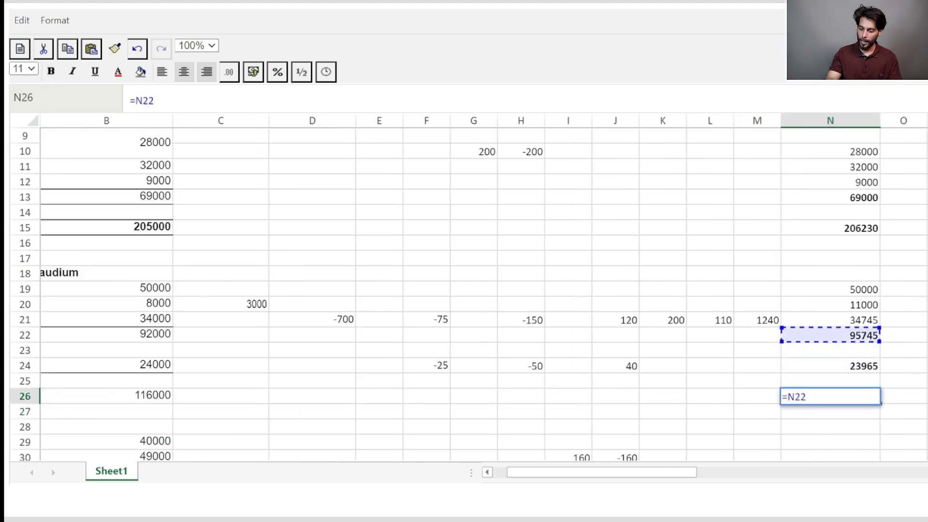
pyautogui.write('+')
pyautogui.press('Up')
pyautogui.press('Up')
pyautogui.press('Return')
pyautogui.press('Up')
pyautogui.hotkey('ctrl', 'b')
pyautogui.press('Down')
pyautogui.press('Down')
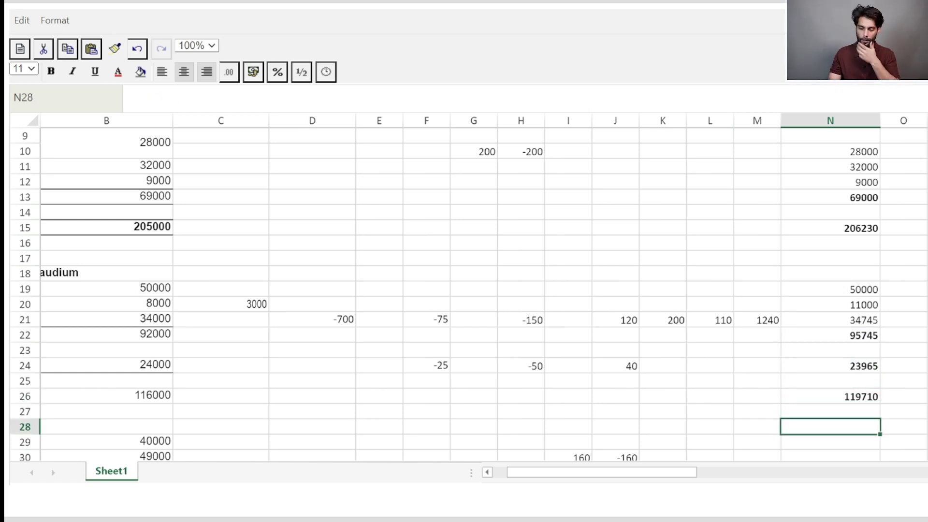
# - Total the non-current liabilities row in N29 with =SUM(B29:M29)
pyautogui.press('Down')
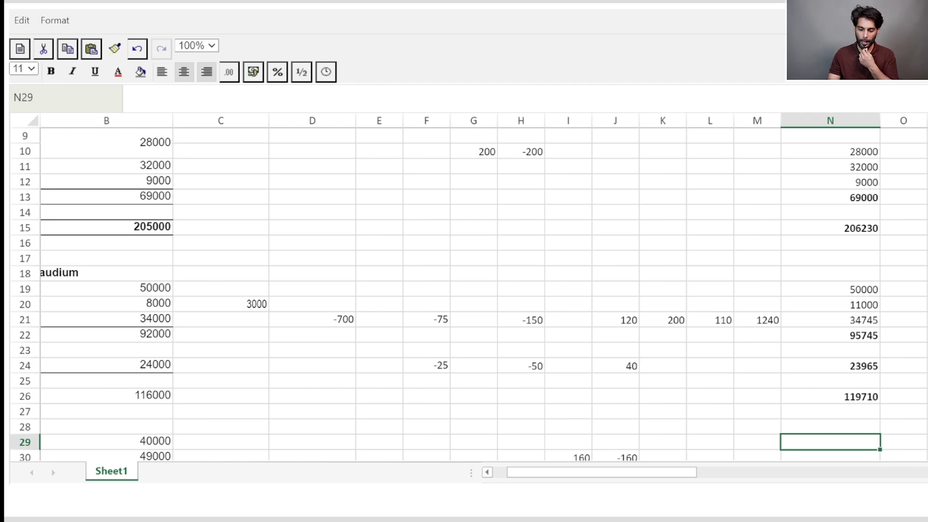
pyautogui.scroll(-2, 447, 295)
pyautogui.write('=su')
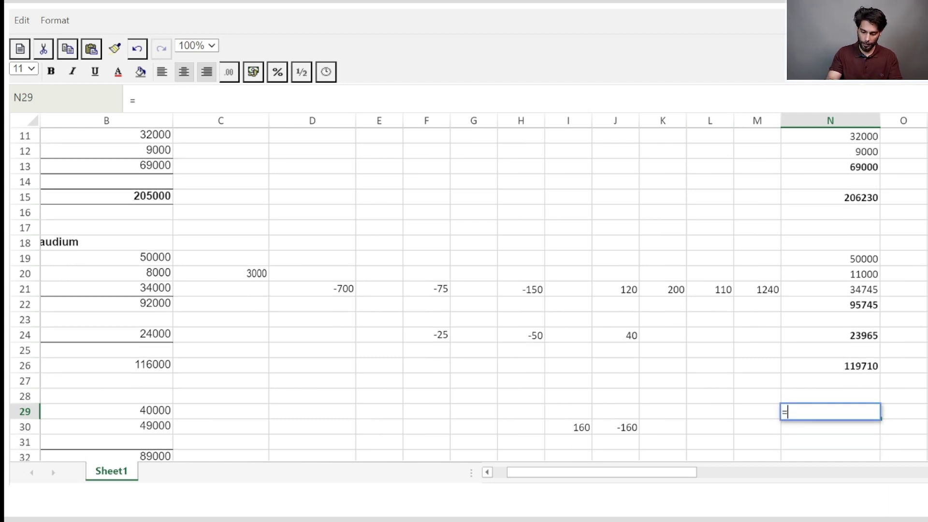
pyautogui.press('Tab')
pyautogui.press('Left')
pyautogui.hotkey('shift', 'Left')
pyautogui.hotkey('shift', 'Left')
pyautogui.hotkey('shift', 'Left')
pyautogui.hotkey('shift', 'Left')
pyautogui.hotkey('shift', 'Left')
pyautogui.hotkey('shift', 'Left')
pyautogui.hotkey('shift', 'Left')
pyautogui.hotkey('shift', 'Left')
pyautogui.hotkey('shift', 'Left')
pyautogui.hotkey('shift', 'Left')
pyautogui.hotkey('shift', 'Left')
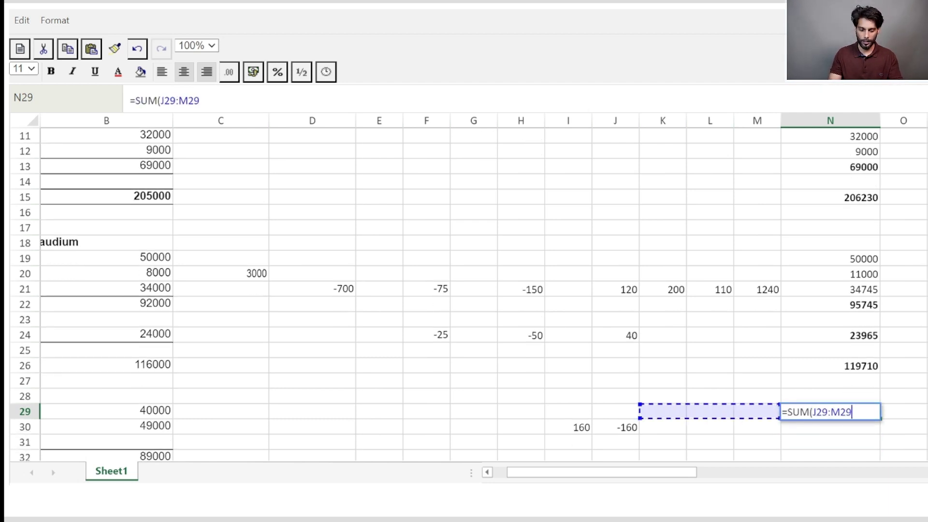
pyautogui.press('Return')
# - Copy the row total formula from N29 into N30 for current liabilities
pyautogui.press('Up')
pyautogui.hotkey('ctrl', 'c')
pyautogui.press('Down')
pyautogui.hotkey('ctrl', 'v')
# - Calculate total liabilities in N32 with =N29+N30
pyautogui.press('Down')
pyautogui.press('Down')
pyautogui.press('Down')
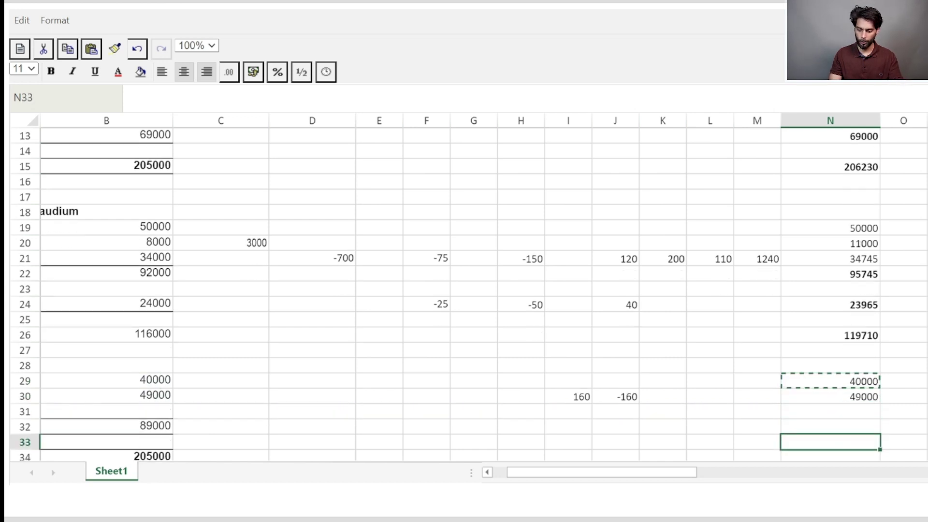
pyautogui.press('Left')
pyautogui.press('Up')
pyautogui.press('Right')
pyautogui.write('=')
pyautogui.press('Up')
pyautogui.press('Up')
pyautogui.press('Up')
pyautogui.write('+')
pyautogui.press('Up')
pyautogui.press('Up')
pyautogui.press('Return')
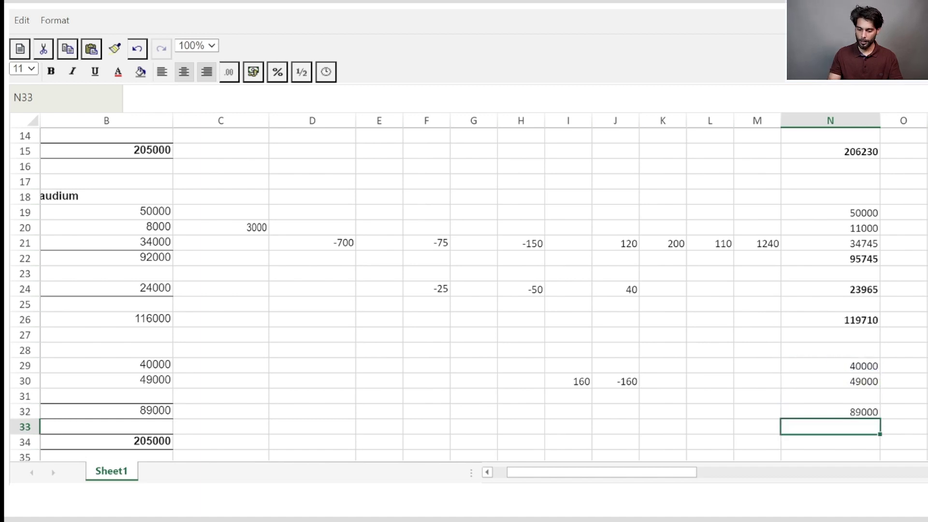
# - Calculate total equity and liabilities in N34 with =N26+N32
pyautogui.press('Down')
pyautogui.write('=')
pyautogui.press('Up')
pyautogui.press('Up')
pyautogui.press('Up')
pyautogui.press('Up')
pyautogui.press('Up')
pyautogui.press('Up')
pyautogui.press('Up')
pyautogui.press('Up')
pyautogui.press('Up')
pyautogui.press('Up')
pyautogui.press('Down')
pyautogui.press('Down')
pyautogui.write('+')
pyautogui.press('Up')
pyautogui.press('Up')
pyautogui.press('Return')
# - Make the corrected total liabilities in N32 and total equity and liabilities in N34 bold
pyautogui.press('Up')
pyautogui.press('Up')
pyautogui.press('Up')
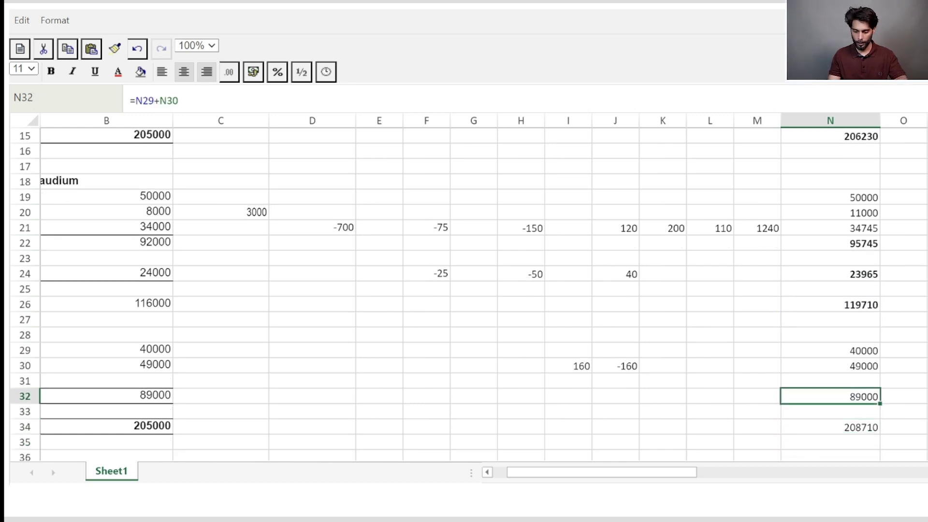
pyautogui.hotkey('ctrl', 'b')
pyautogui.press('Down')
pyautogui.press('Down')
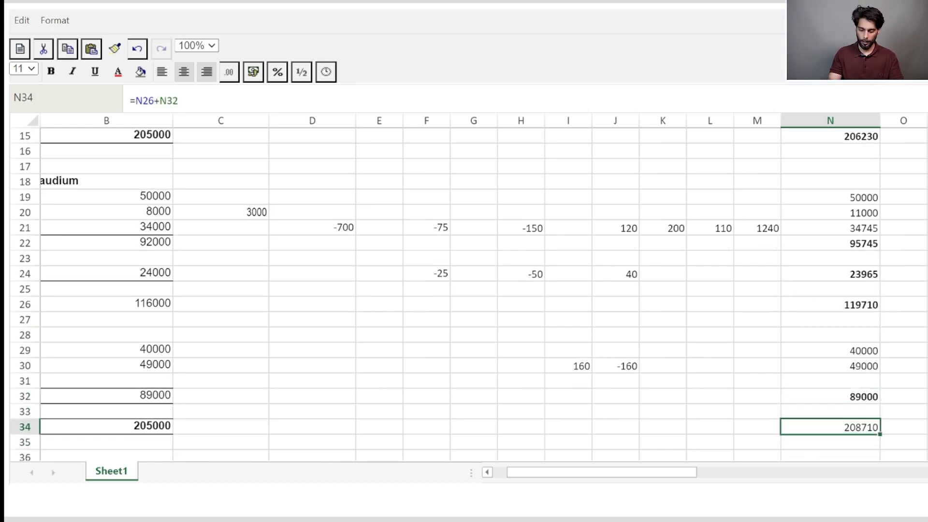
# - Add a balance check in O34 that subtracts total assets in N15 from total equity and liabilities in N34
pyautogui.press('Right')
pyautogui.write('=')
pyautogui.press('Left')
pyautogui.write('-')
pyautogui.press('Up')
pyautogui.press('Up')
pyautogui.press('Up')
pyautogui.press('Up')
pyautogui.press('Up')
pyautogui.press('Up')
pyautogui.press('Up')
pyautogui.press('Up')
pyautogui.press('Up')
pyautogui.press('Up')
pyautogui.press('Up')
pyautogui.press('Up')
pyautogui.press('Up')
pyautogui.press('Up')
pyautogui.press('Up')
pyautogui.press('Up')
pyautogui.press('Left')
pyautogui.press('Up')
pyautogui.press('Up')
pyautogui.press('Up')
pyautogui.press('Return')
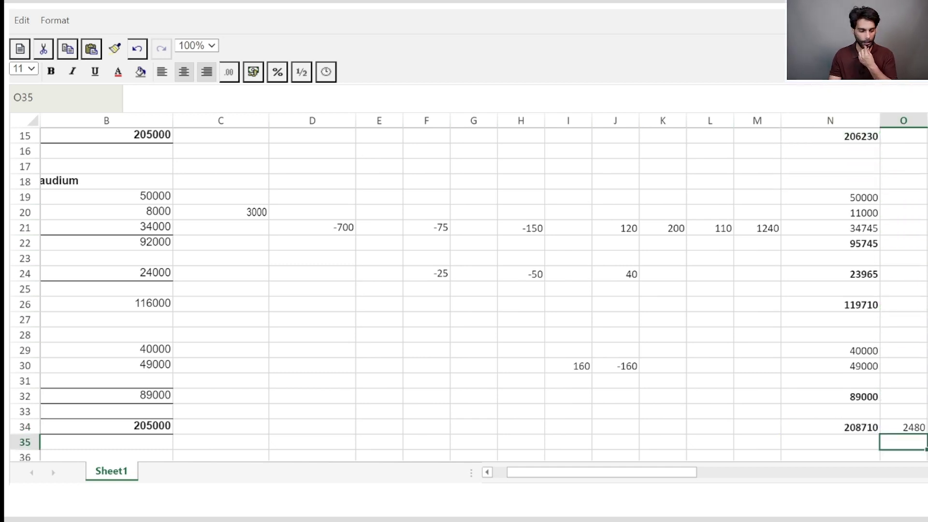
# - Correct the sign of the retained earnings adjustment in M21 by setting it to -1240
pyautogui.press('Left')
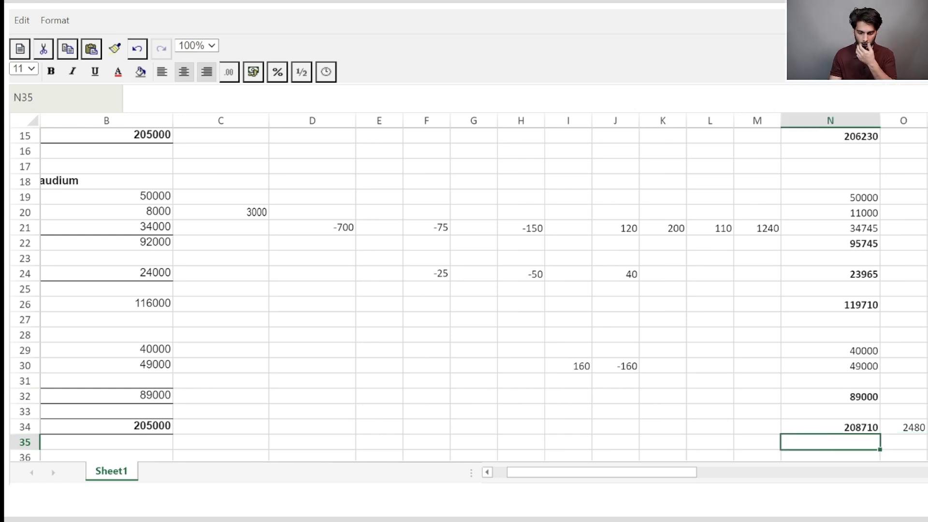
pyautogui.press('Home')
pyautogui.press('Up')
pyautogui.press('Up')
pyautogui.press('Up')
pyautogui.press('Up')
pyautogui.press('Up')
pyautogui.press('Up')
pyautogui.press('Up')
pyautogui.press('Up')
pyautogui.press('Up')
pyautogui.press('Up')
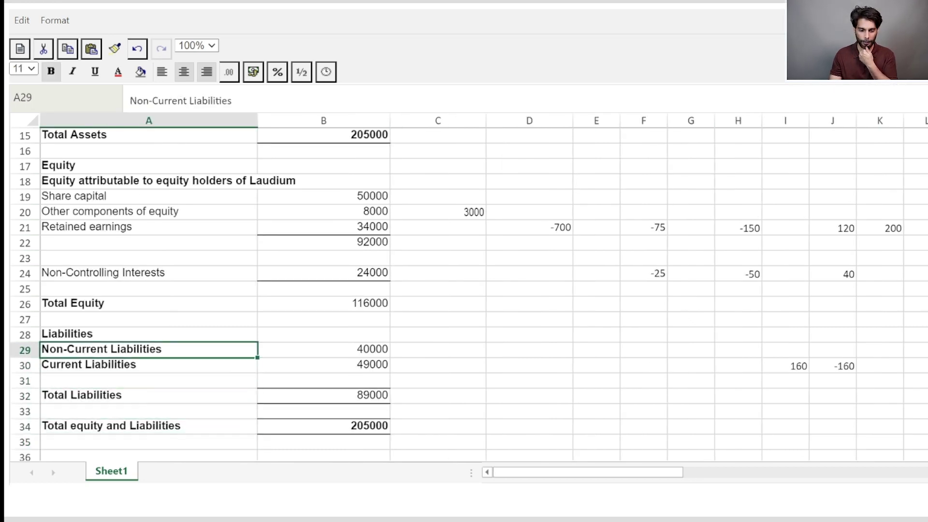
pyautogui.press('Up')
pyautogui.press('Up')
pyautogui.press('Up')
pyautogui.press('Up')
pyautogui.press('Up')
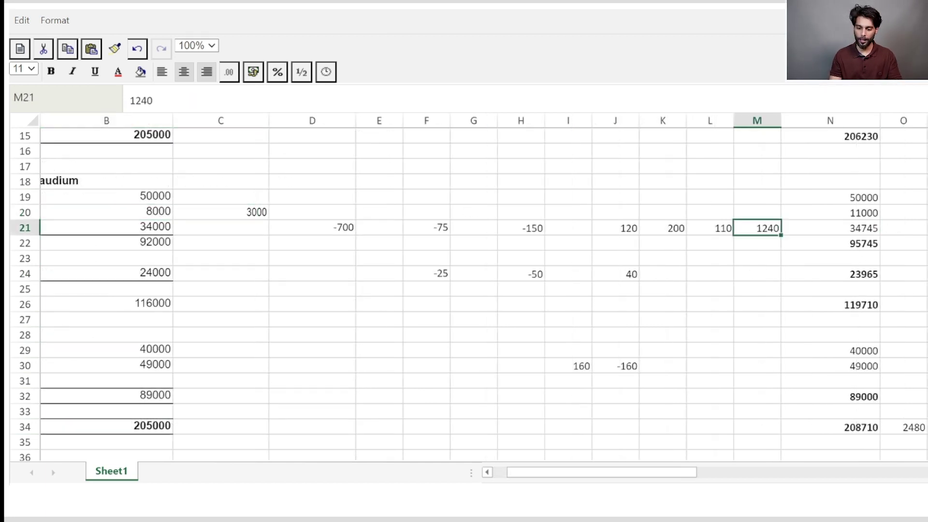
pyautogui.press('F2')
pyautogui.press('Home')
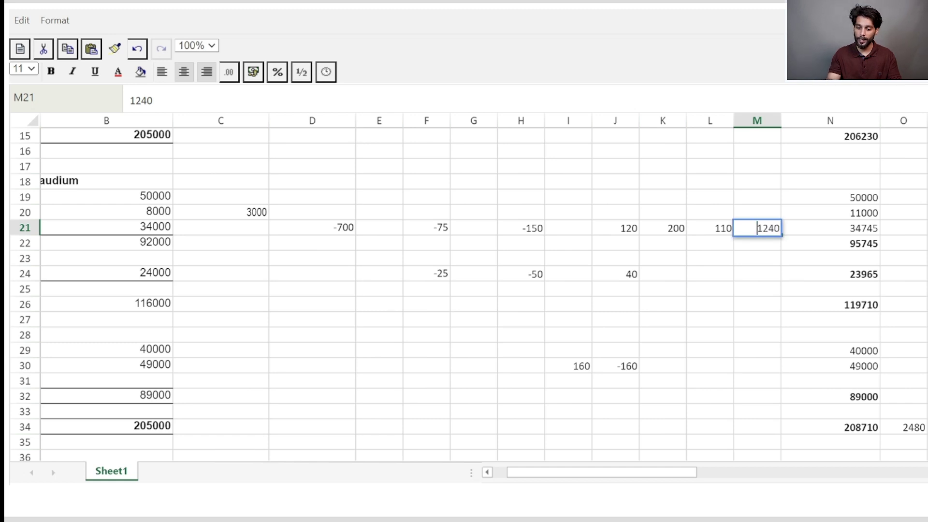
pyautogui.write('-')
pyautogui.press('Return')
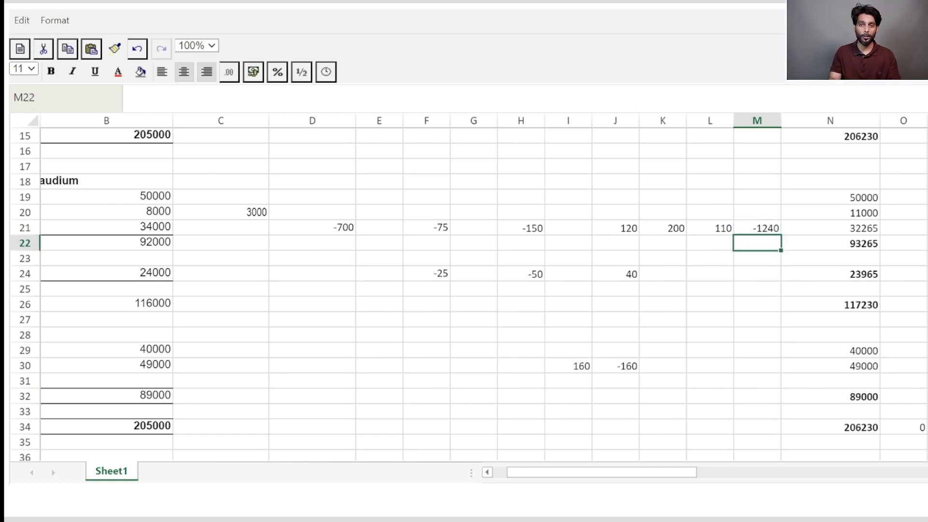
# - Compare the corrected total equity and liabilities with total assets, and review the retained earnings adjustment in M21
pyautogui.click(831, 427)
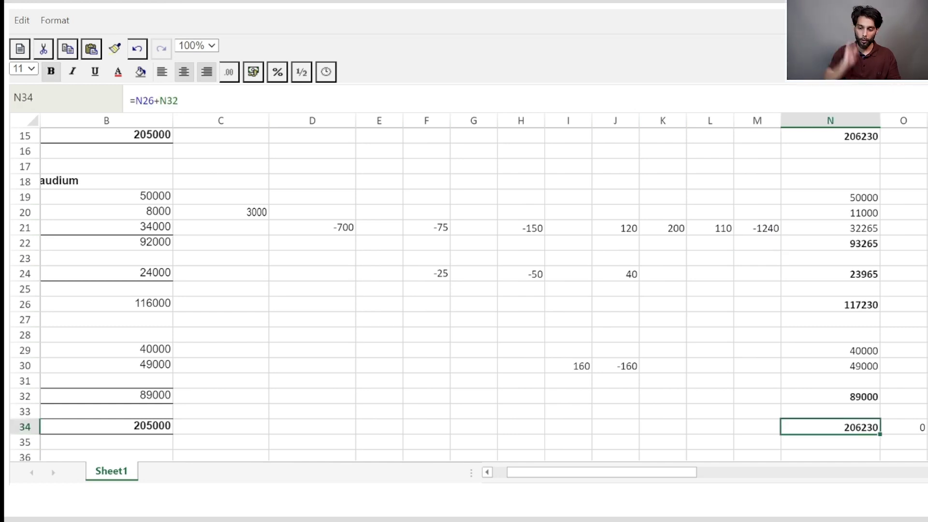
pyautogui.scroll(5, 464, 290)
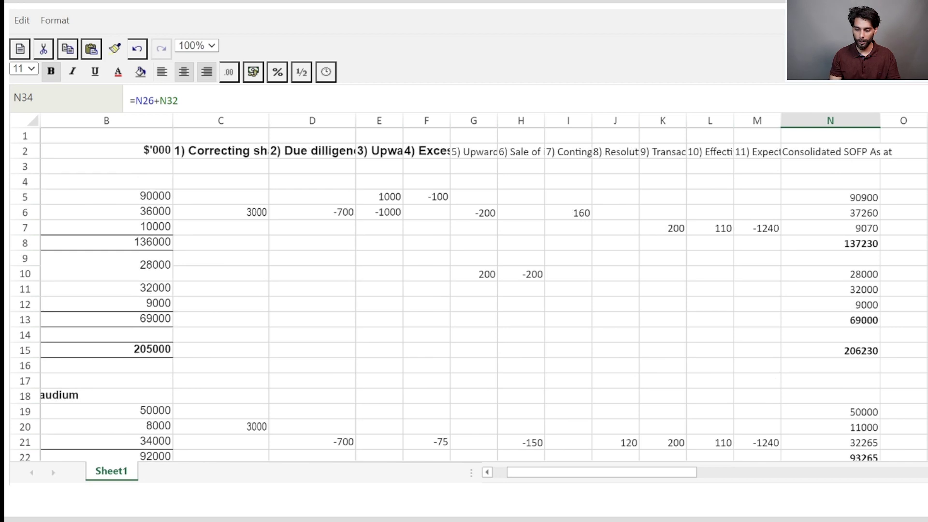
pyautogui.scroll(-5, 456, 297)
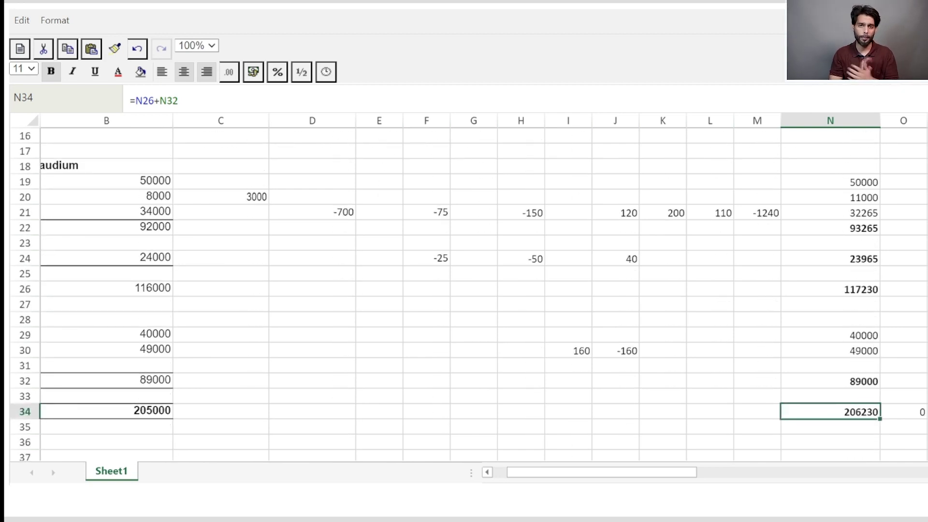
pyautogui.click(757, 198)
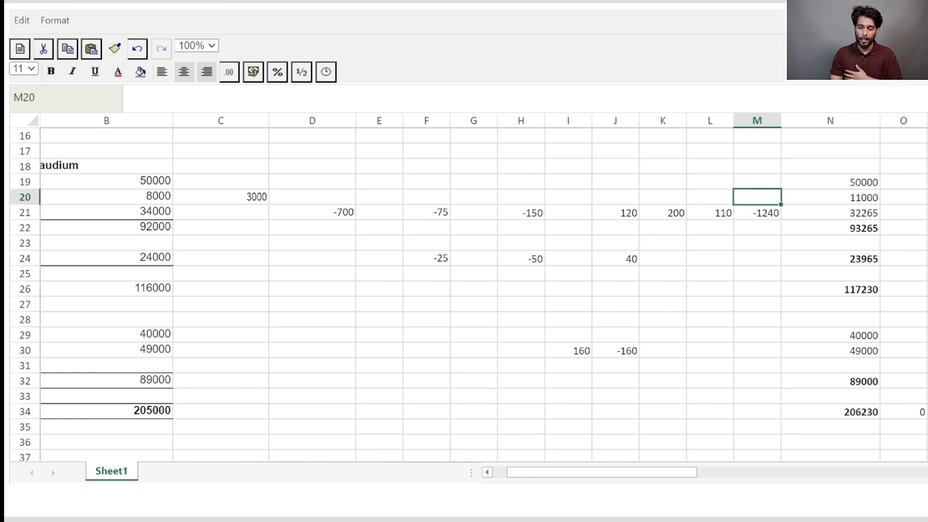
pyautogui.click(757, 213)
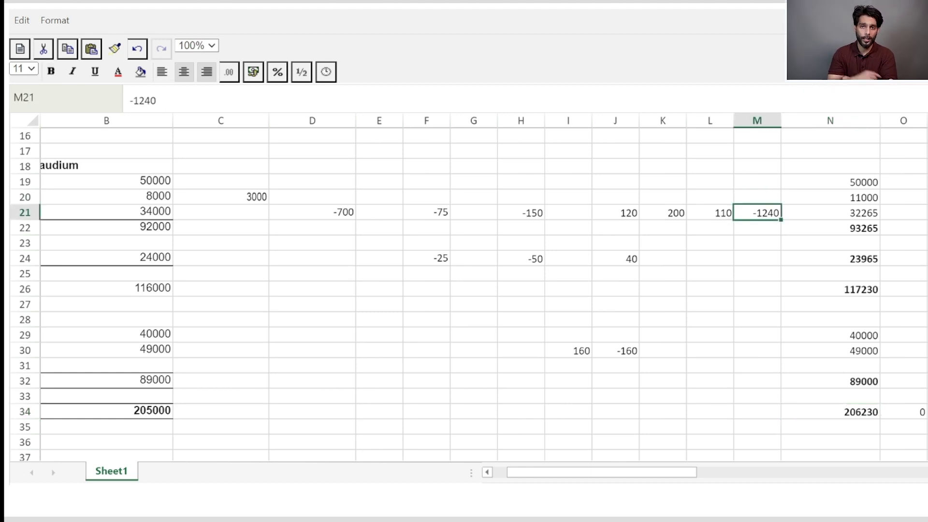